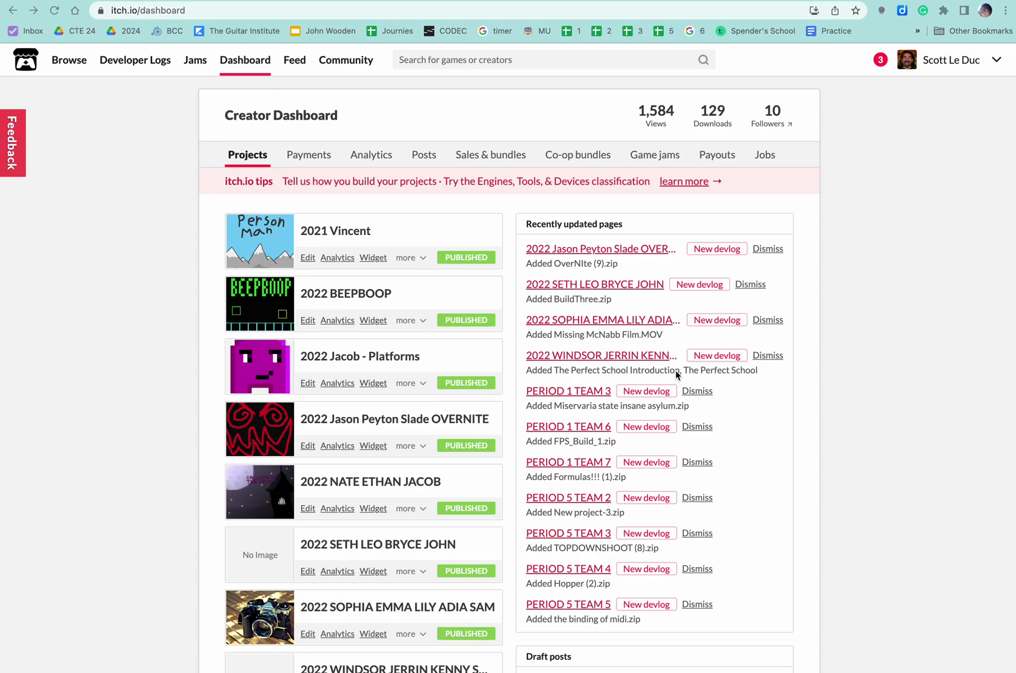
Scroll the dashboard and open the PERIOD 2 TEAM 1 - FILM project
scroll(599, 339, "down", 9)
scroll(545, 335, "up", 3)
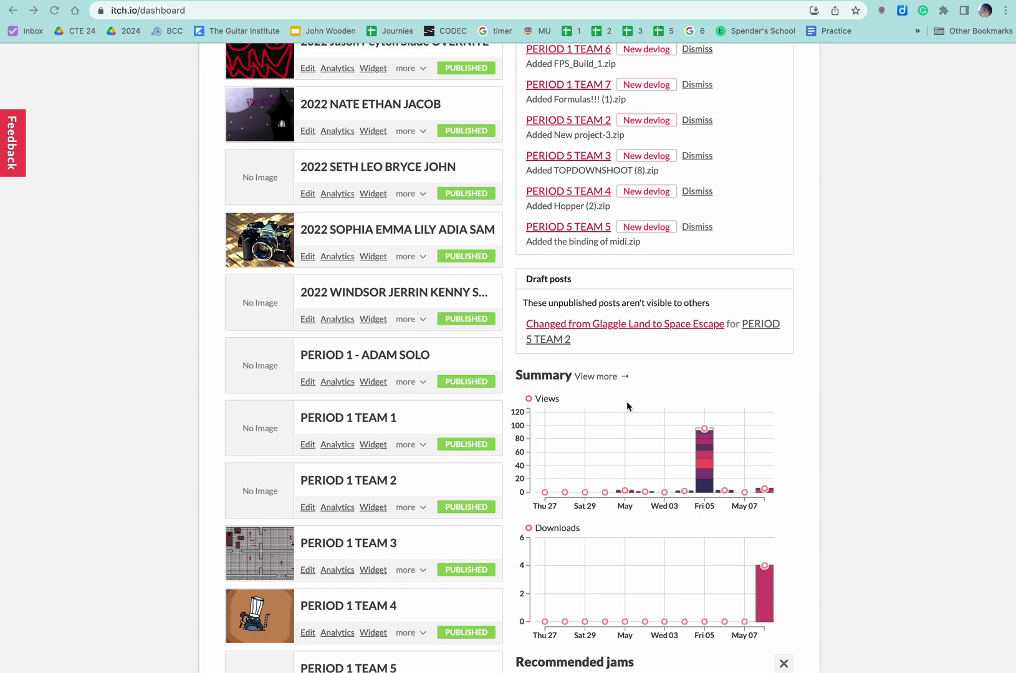
scroll(627, 406, "down", 8)
scroll(626, 406, "down", 1)
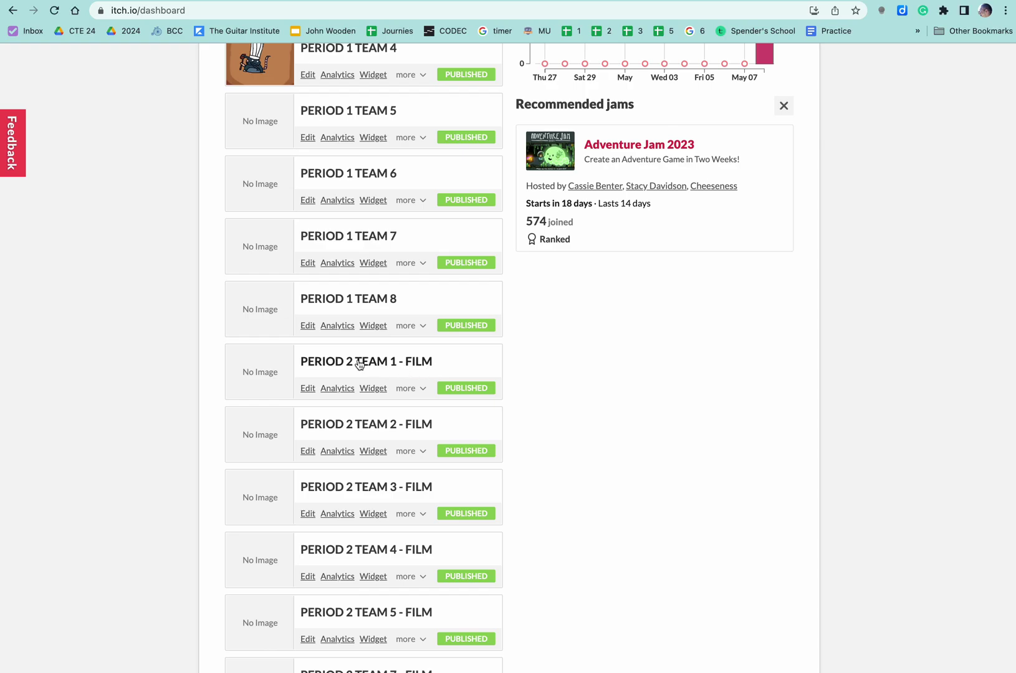
left_click(366, 362)
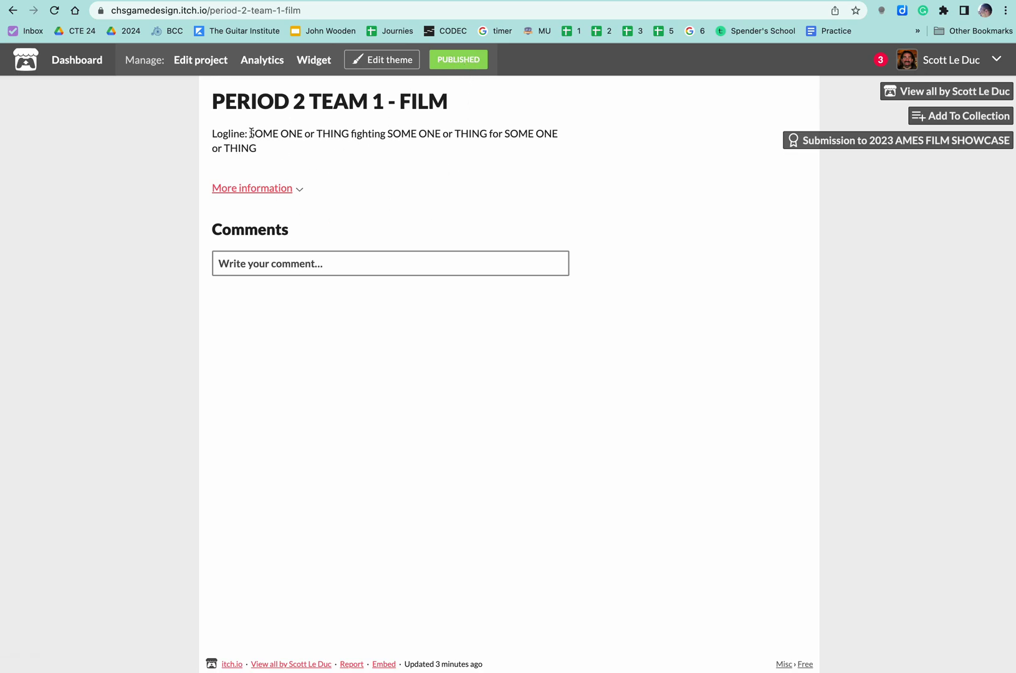
Look over the project's Admins and extra pages, then return to its public page
left_click(461, 62)
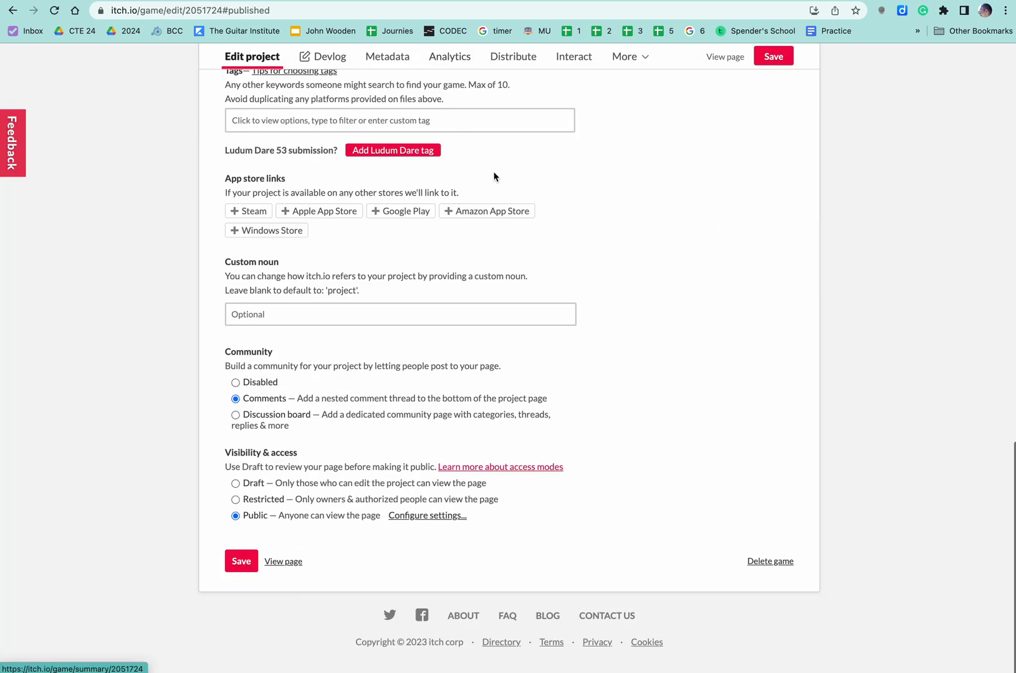
scroll(494, 175, "up", 15)
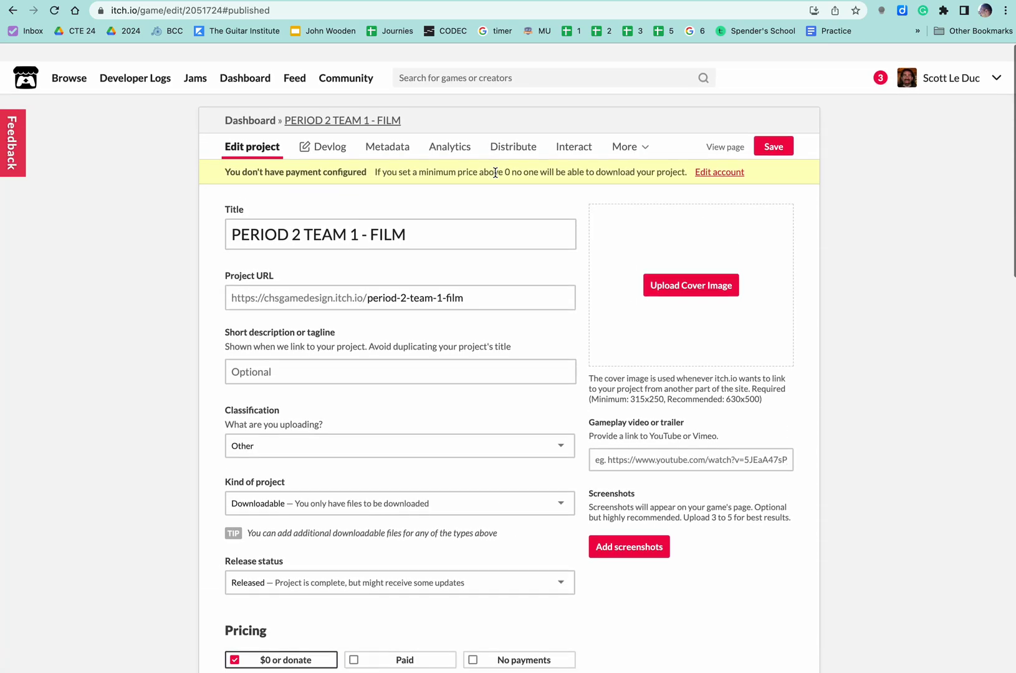
left_click(627, 130)
left_click(624, 173)
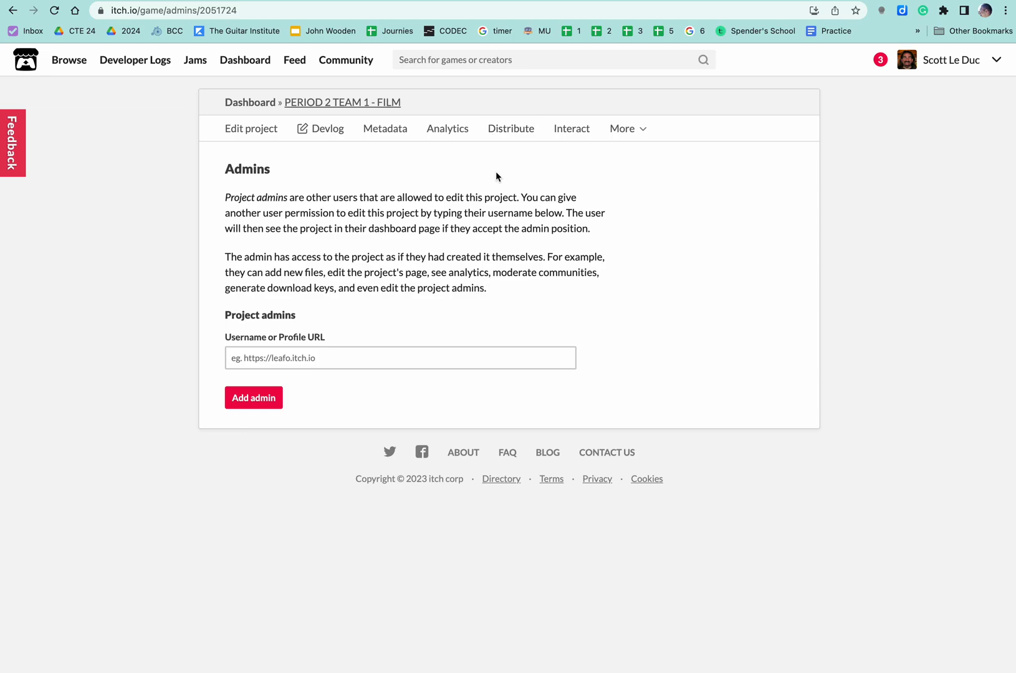
left_click(620, 129)
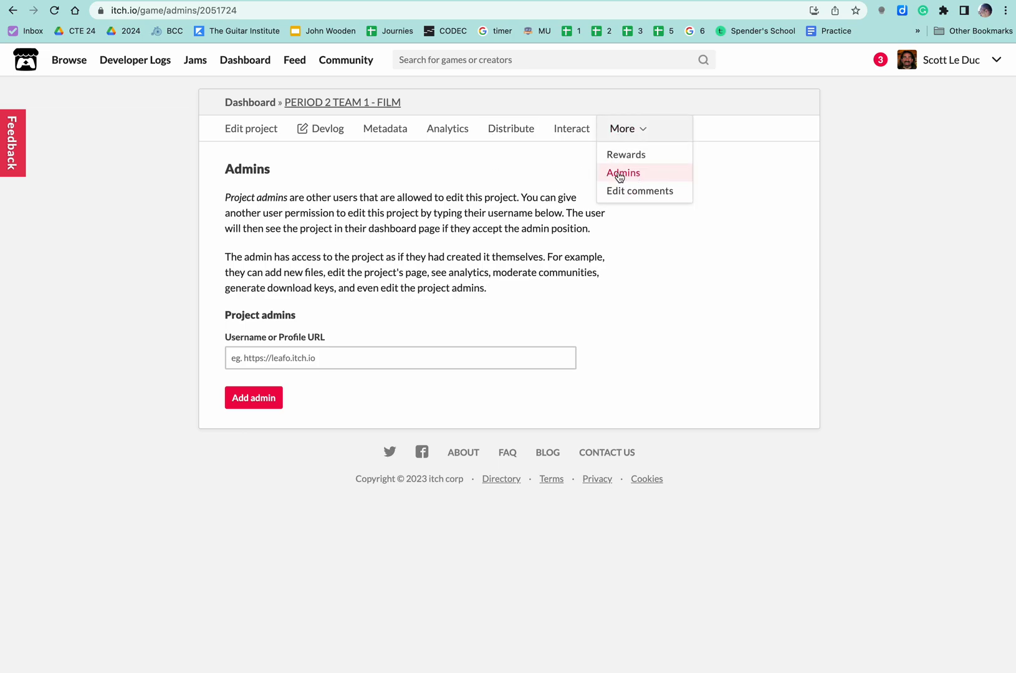
left_click(729, 170)
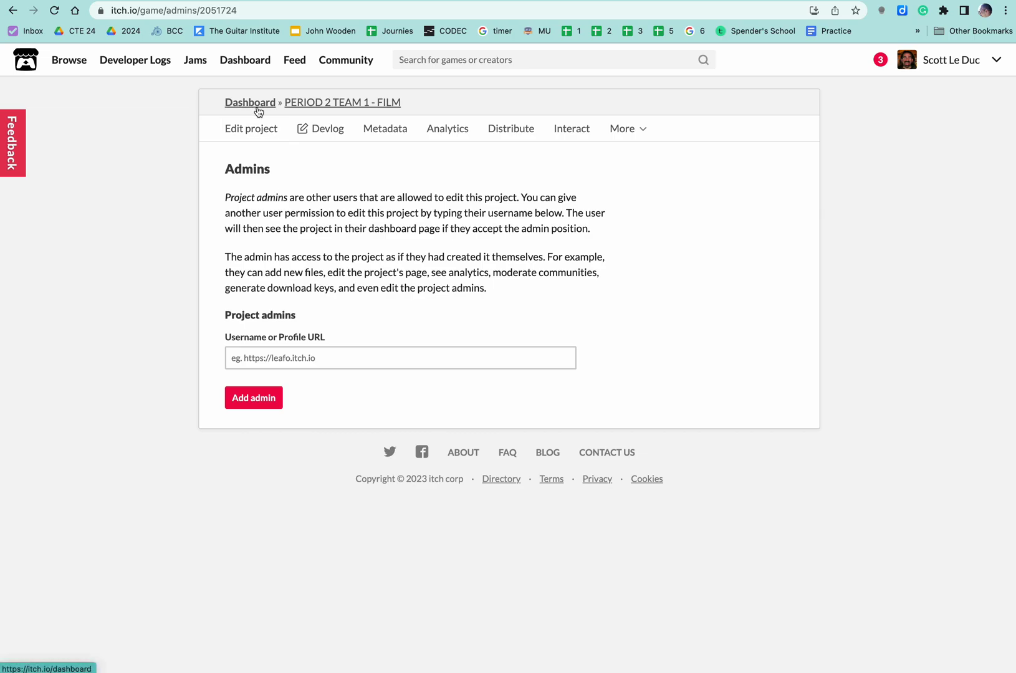
left_click(328, 103)
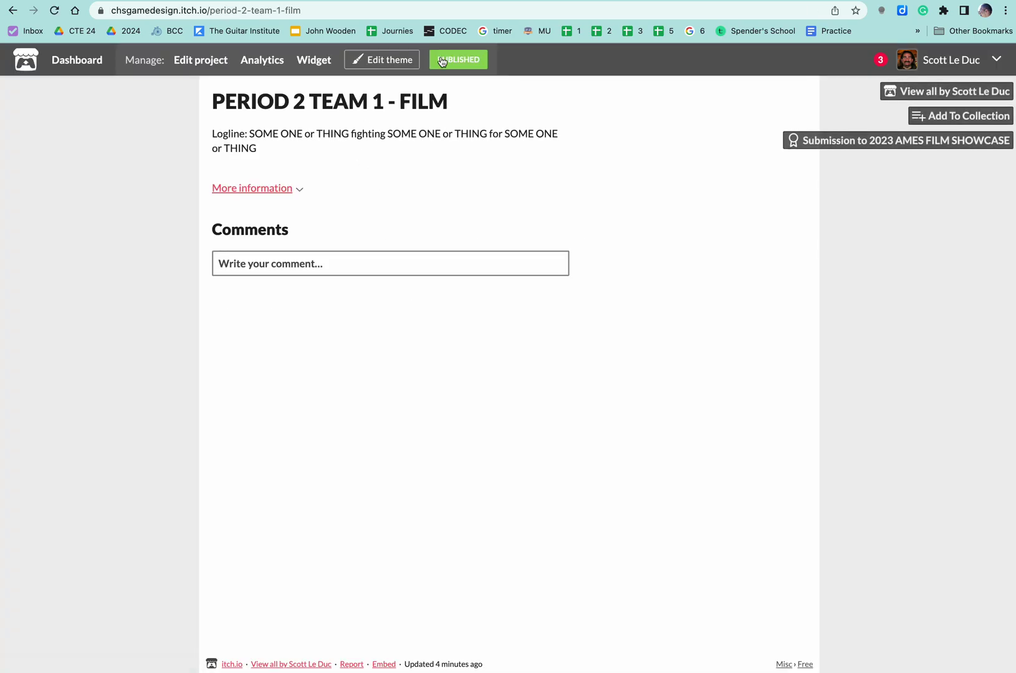
Open the film's edit page and keep its classification as Other
left_click(462, 60)
scroll(411, 221, "up", 15)
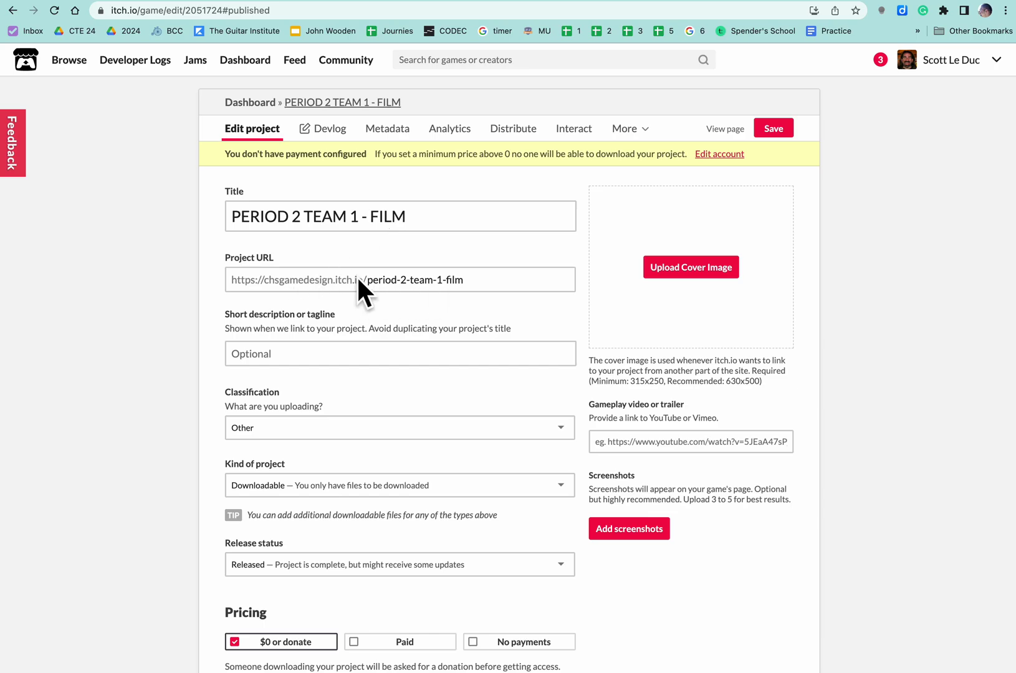
scroll(402, 281, "down", 3)
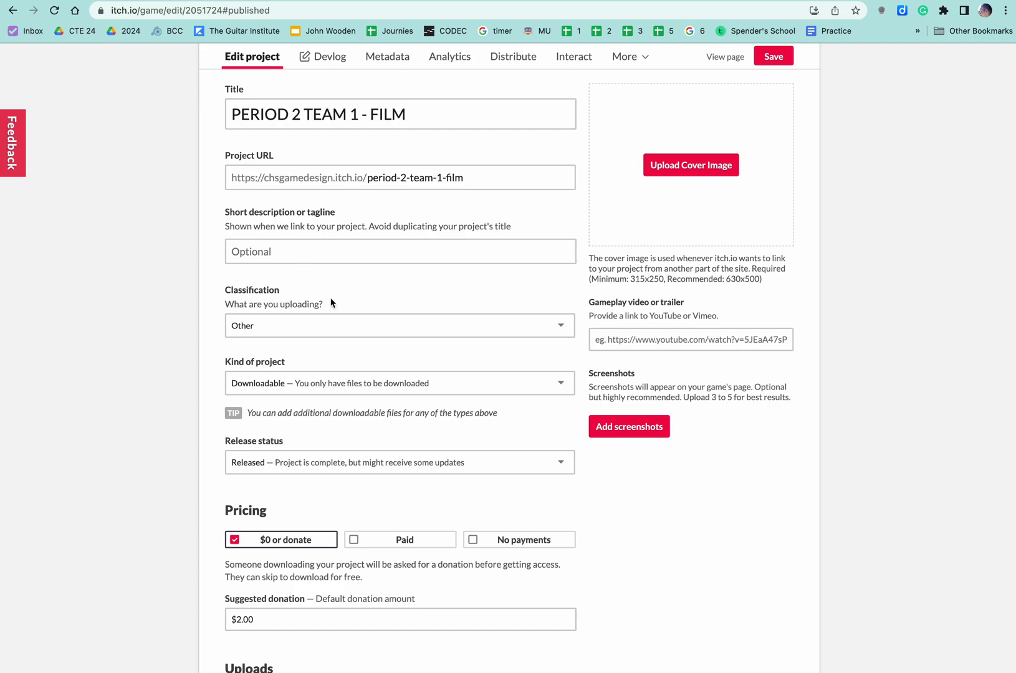
scroll(330, 303, "down", 2)
left_click(269, 260)
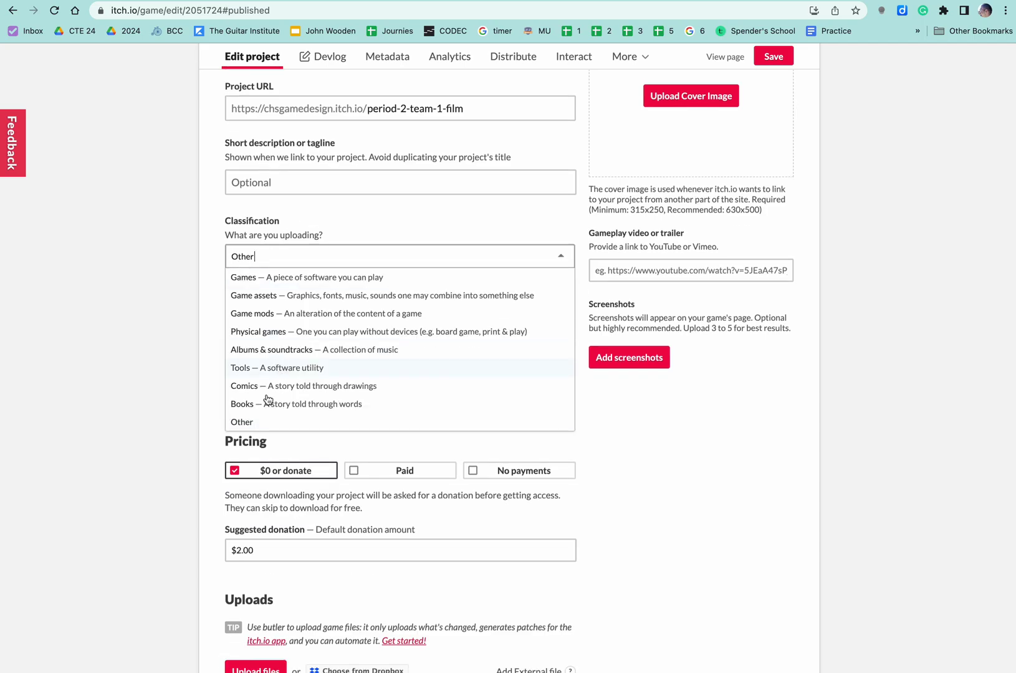
left_click(260, 422)
left_click(276, 257)
left_click(347, 227)
Keep the kind of project as Downloadable and scroll down to Uploads
scroll(337, 291, "down", 1)
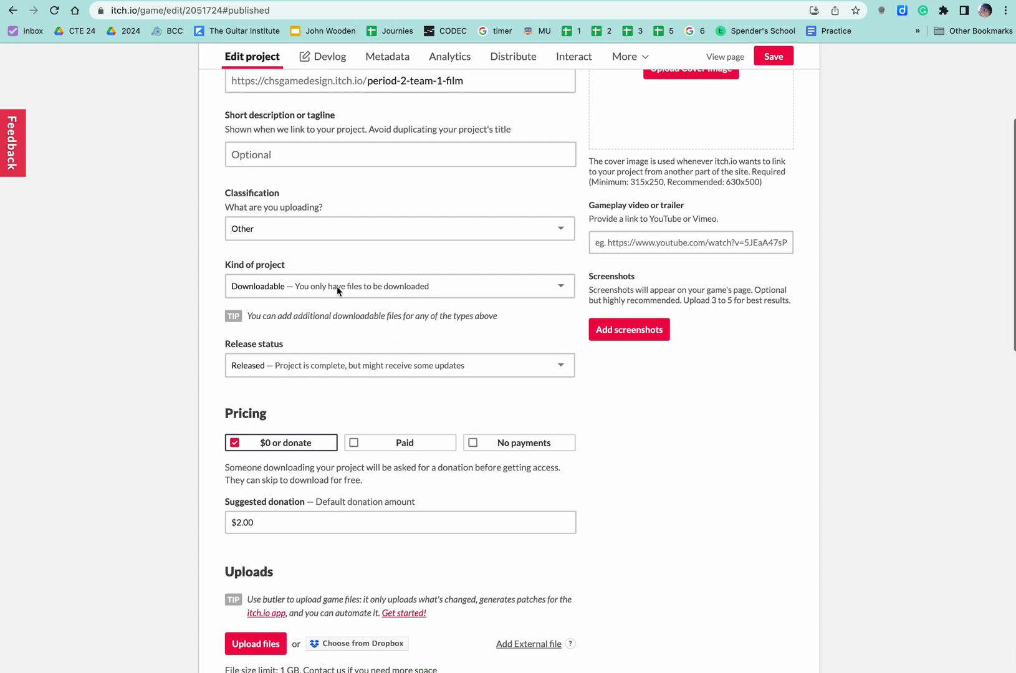
left_click(317, 288)
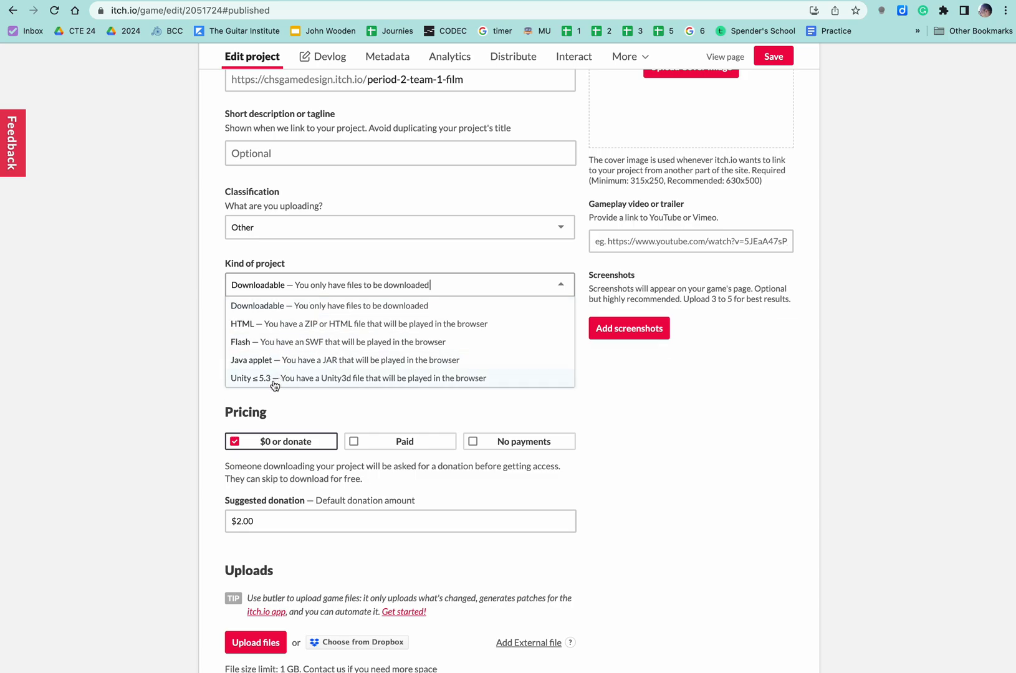
left_click(320, 254)
scroll(351, 387, "down", 5)
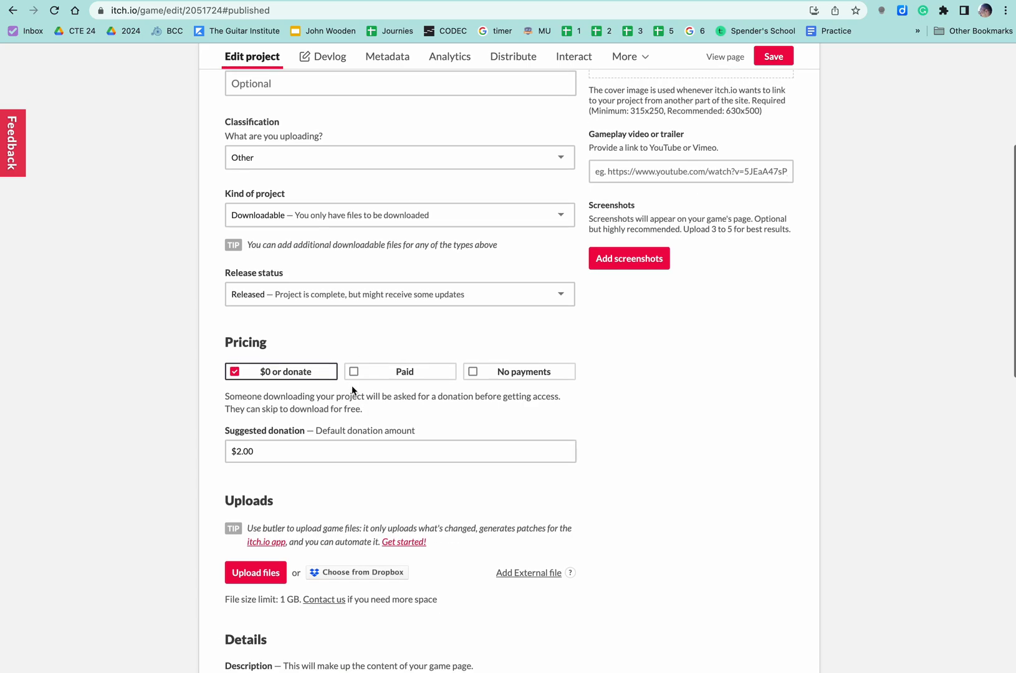
scroll(352, 386, "down", 4)
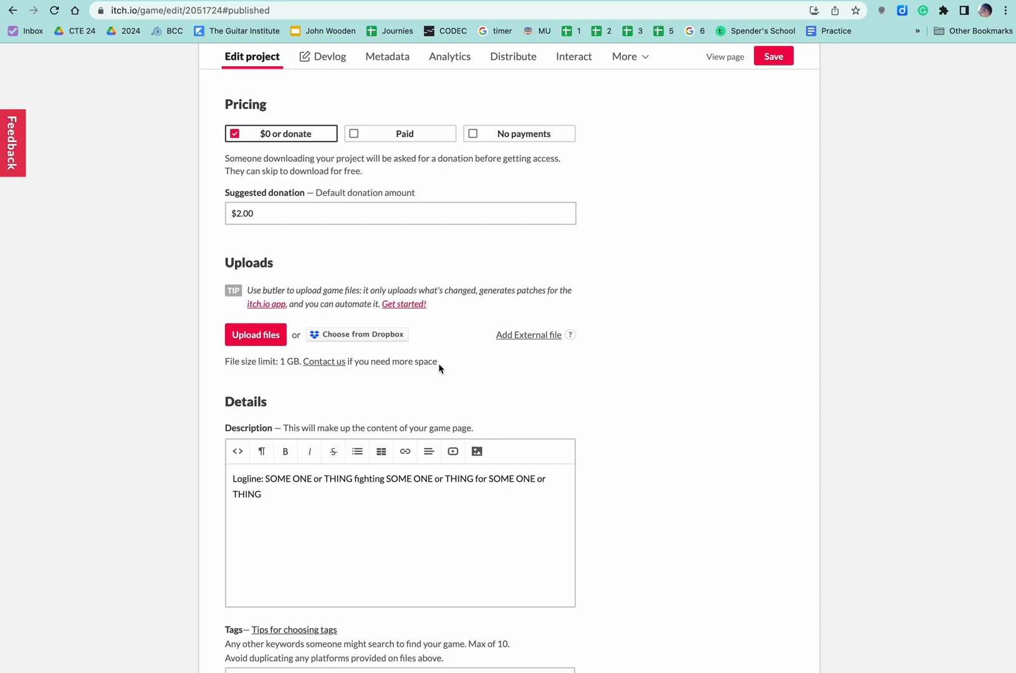
Add an external file entry typed as Video, then switch over to Google Drive
left_click(267, 341)
left_click(679, 460)
left_click(531, 336)
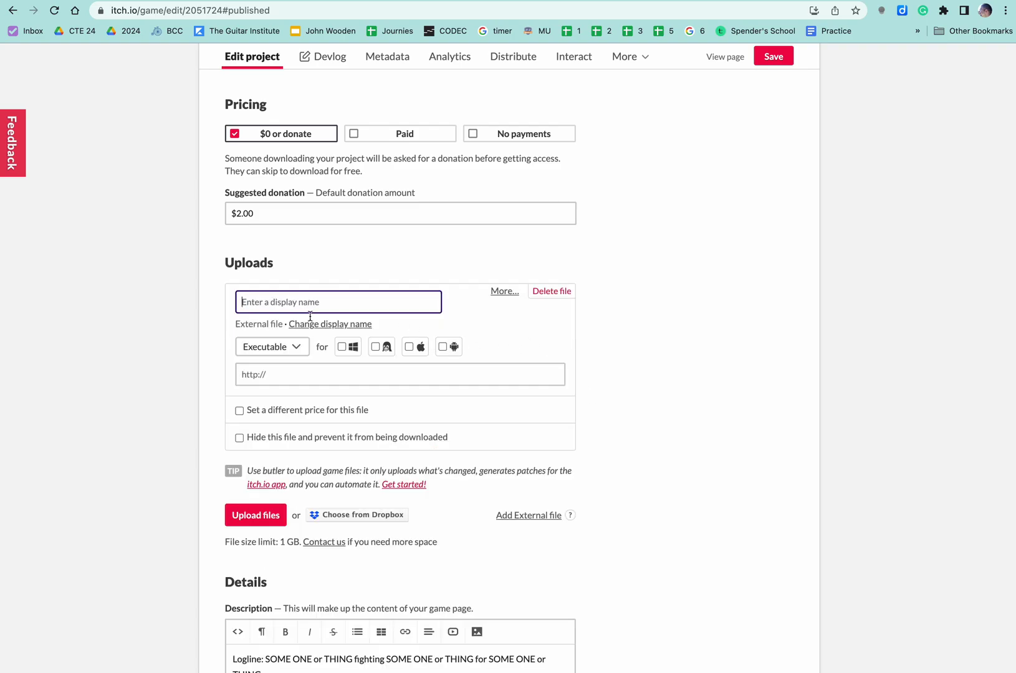
left_click(288, 348)
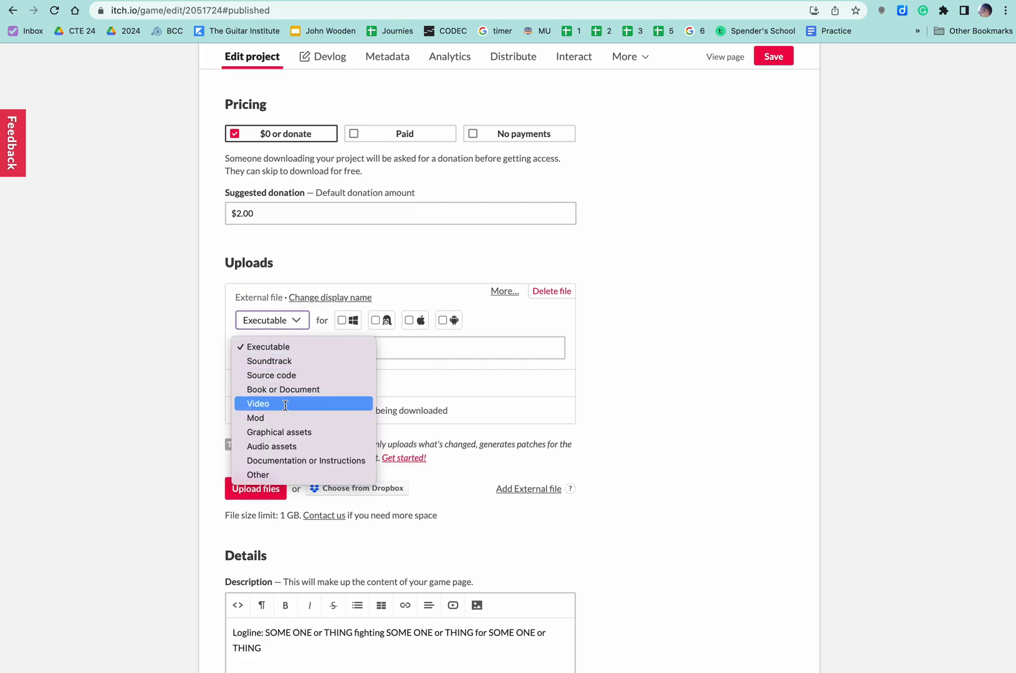
left_click(285, 404)
left_click(303, 352)
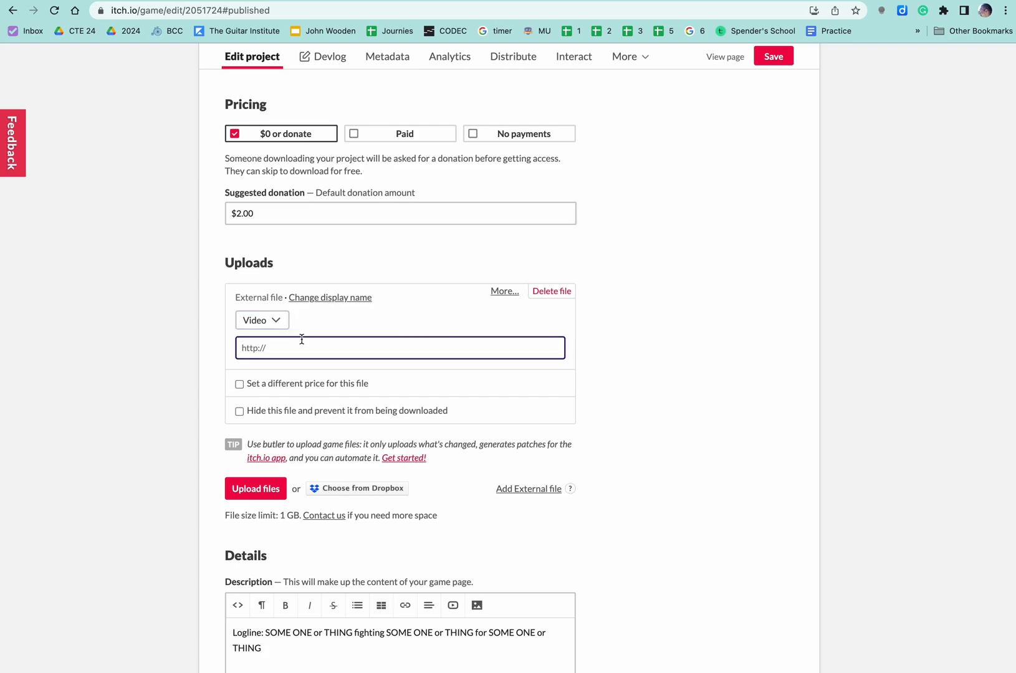
left_click(620, 1)
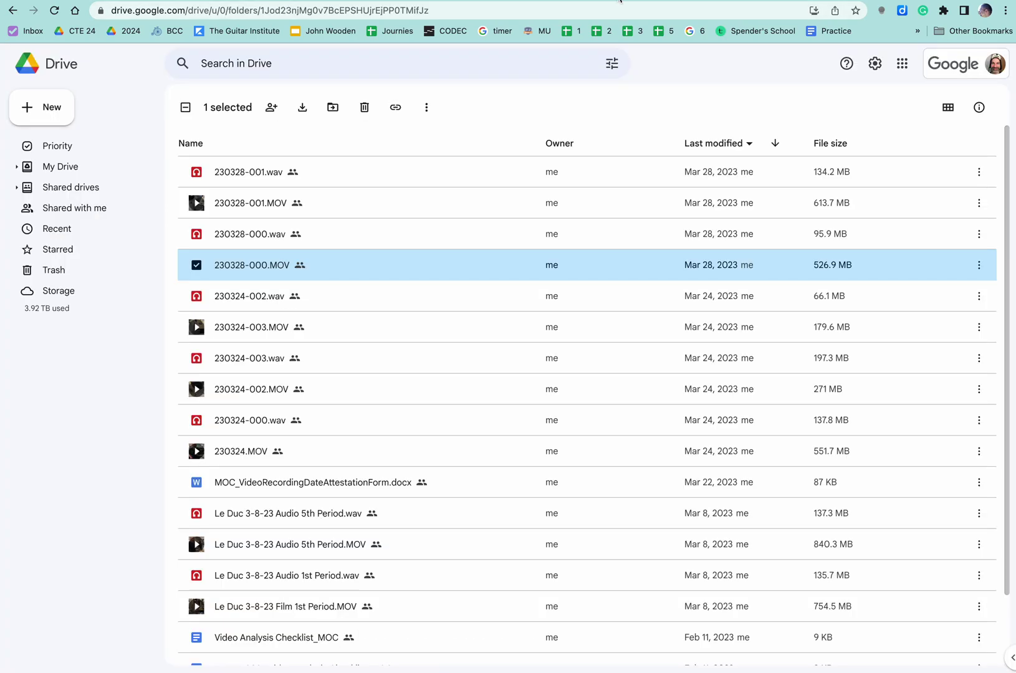
Copy the Anyone-with-the-link share link for 230328-000.MOV
right_click(295, 269)
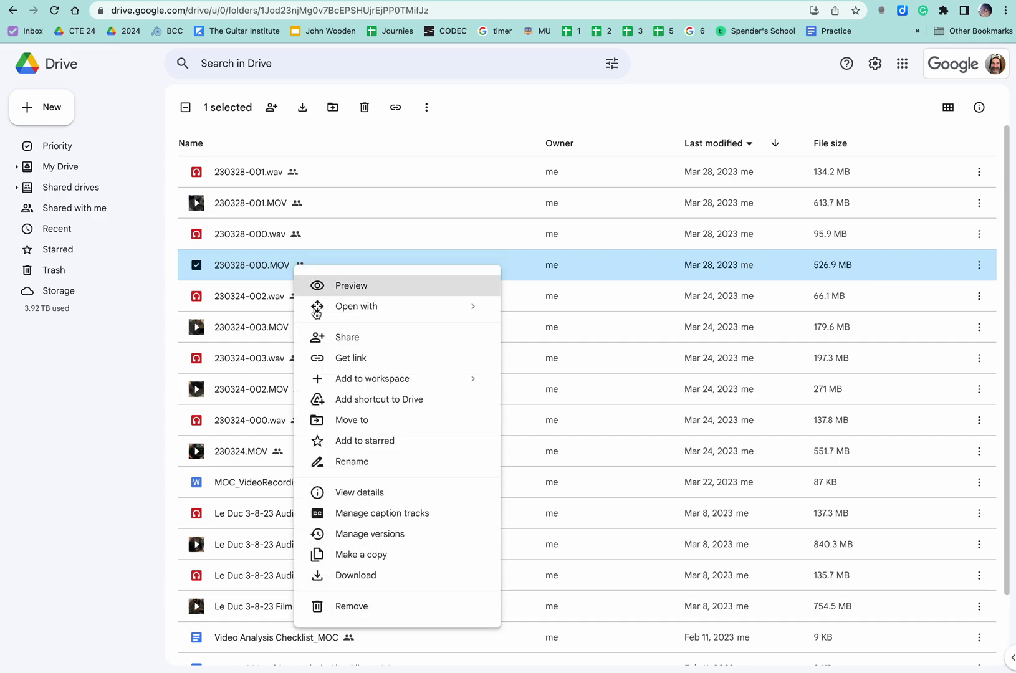
left_click(353, 343)
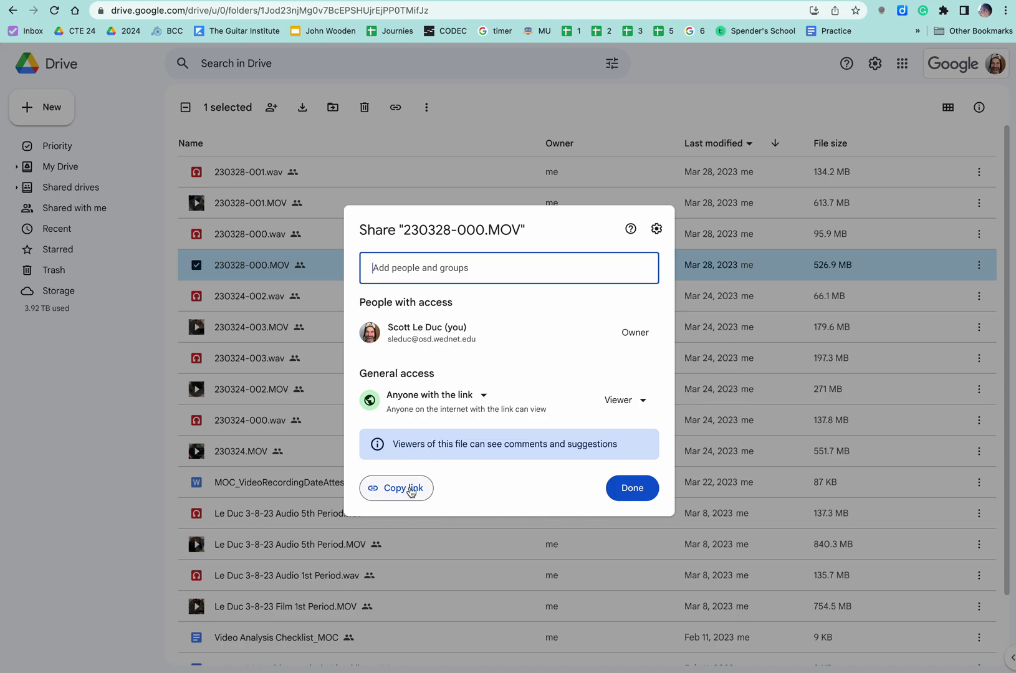
left_click(462, 397)
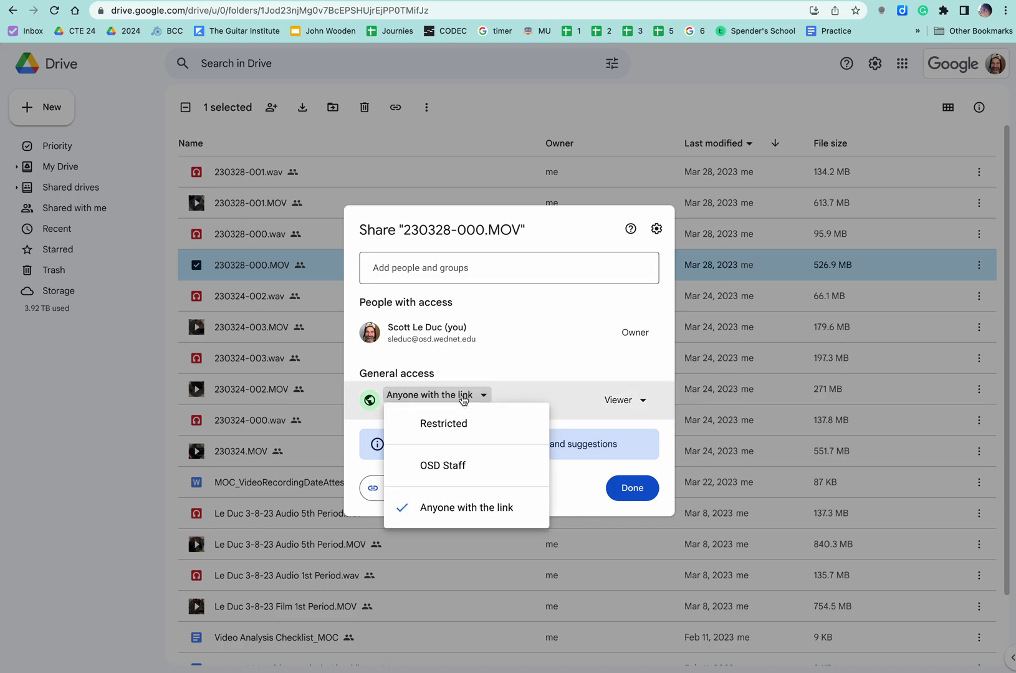
left_click(571, 347)
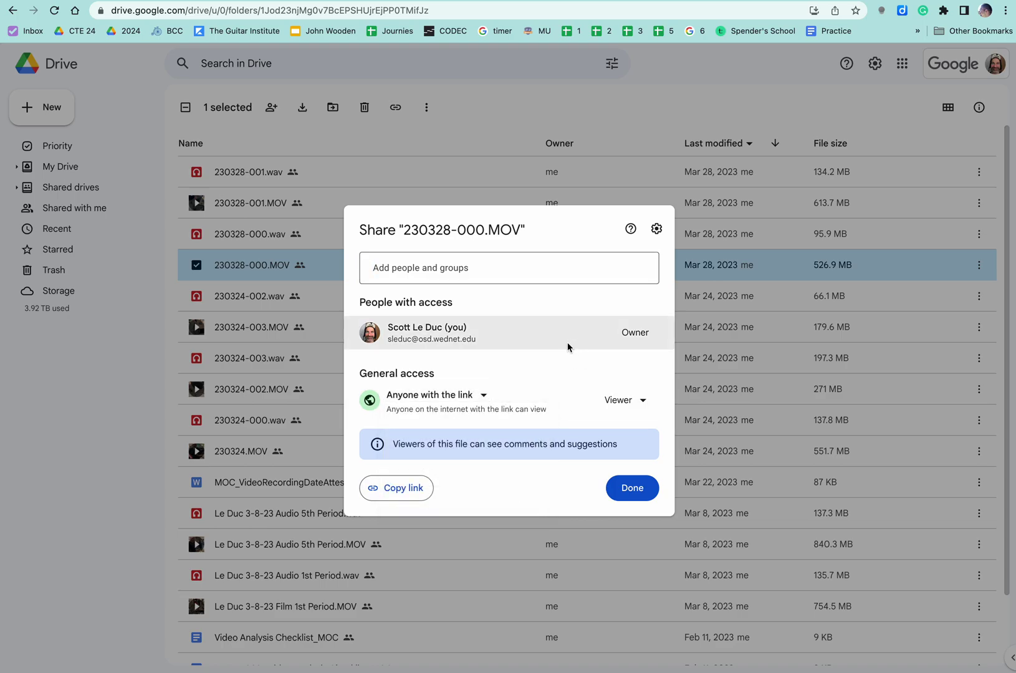
left_click(391, 490)
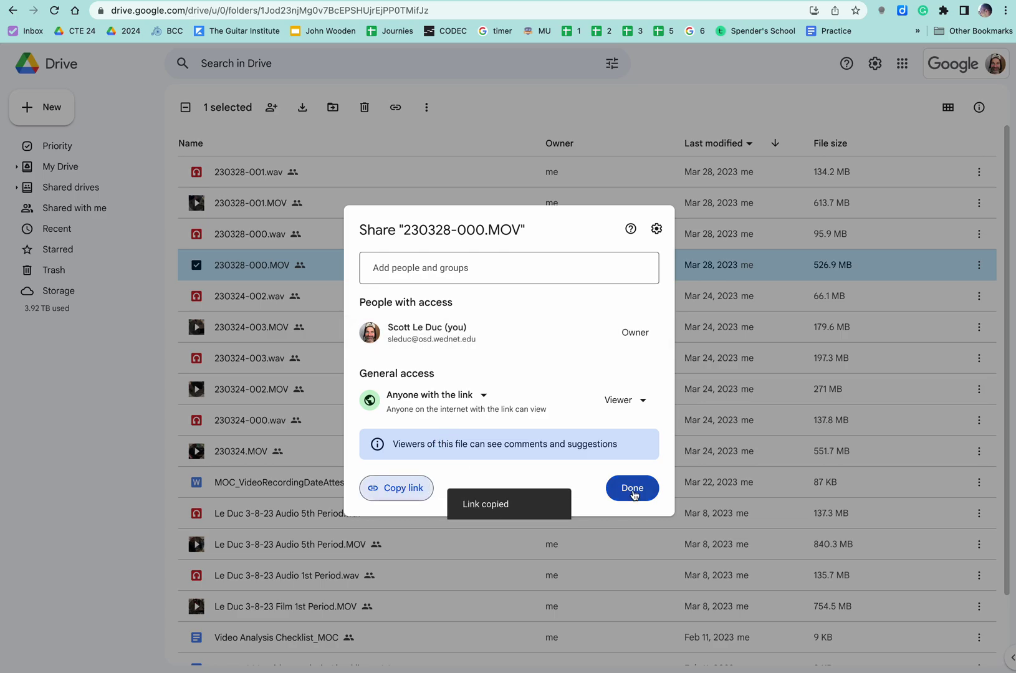
left_click(635, 489)
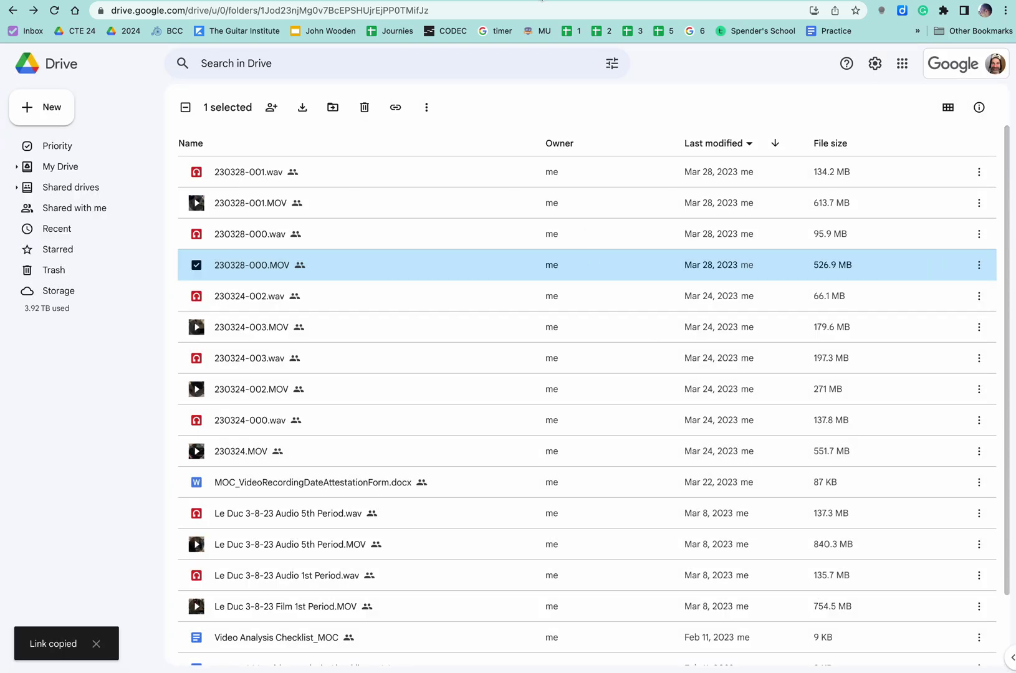
Paste the Drive share link into the Video file's address and save the project
key("ctrl+Tab")
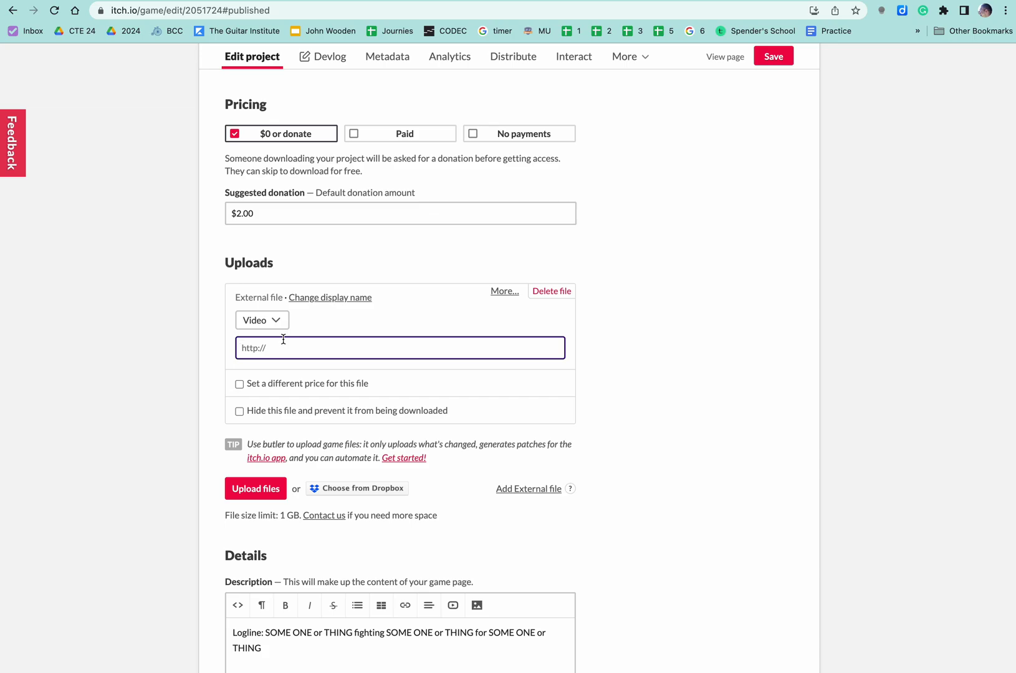
key("super+v")
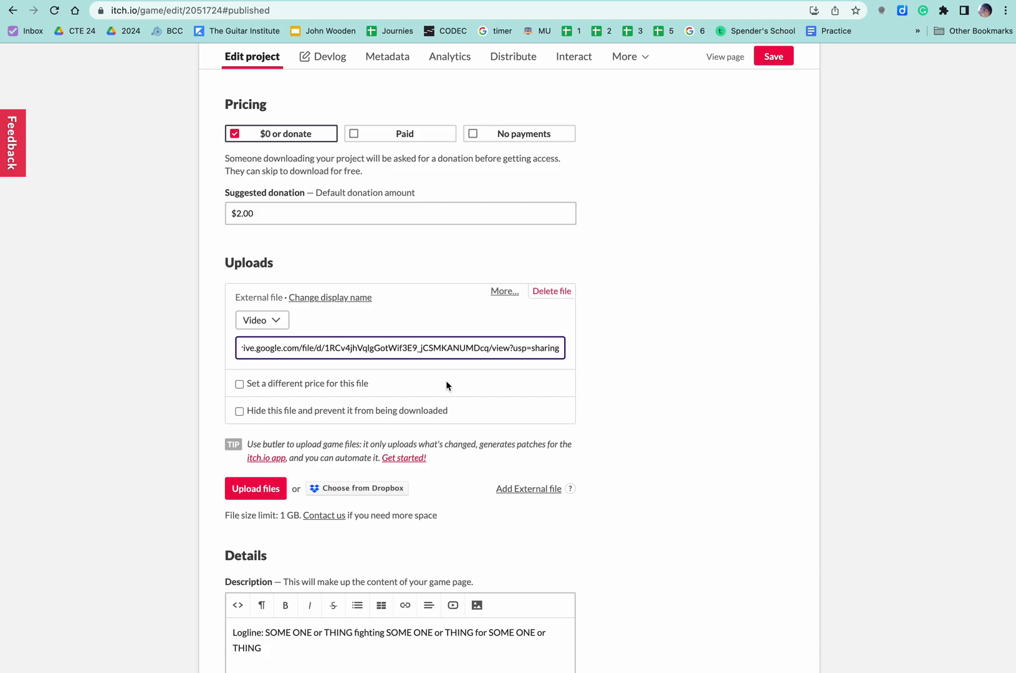
left_click(767, 57)
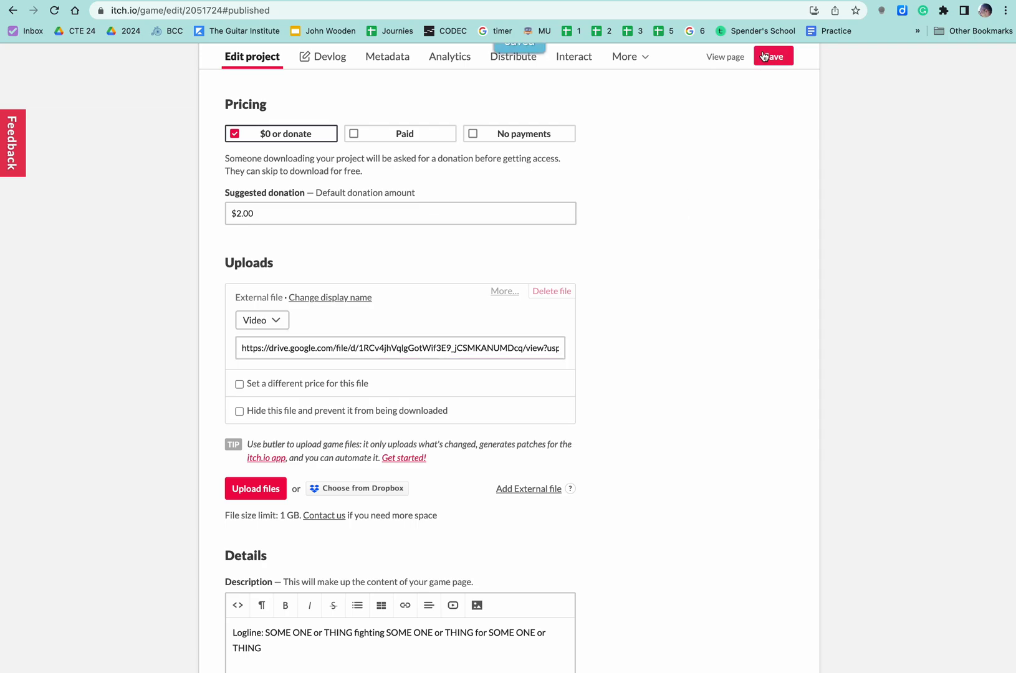
scroll(663, 131, "up", 4)
scroll(664, 131, "up", 5)
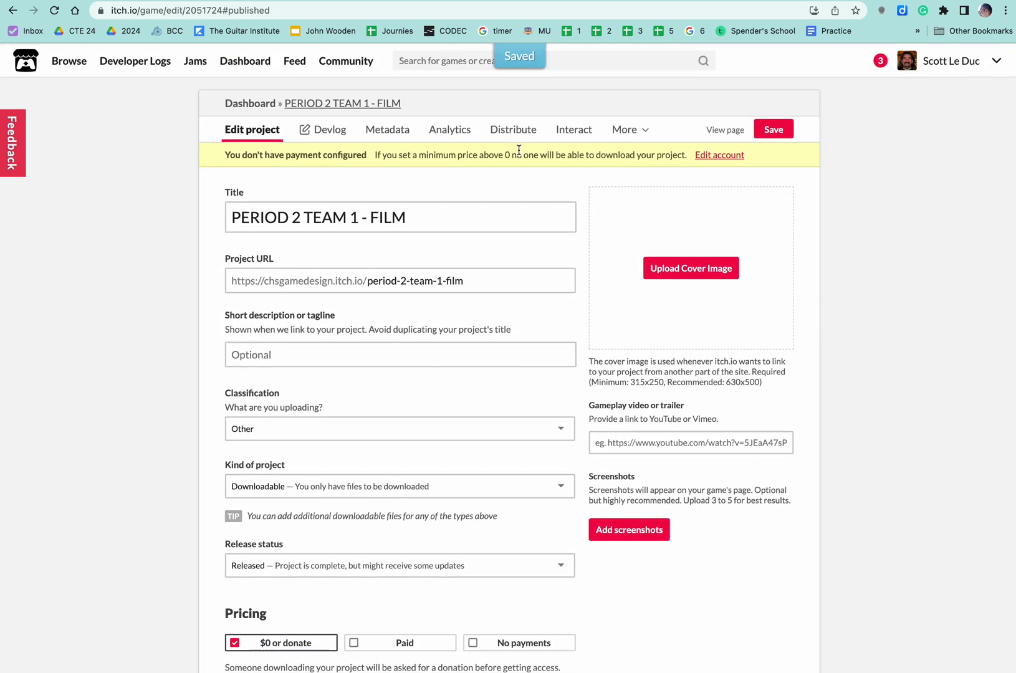
View the PERIOD 2 TEAM 1 - FILM public page listing the Drive video download
left_click(373, 101)
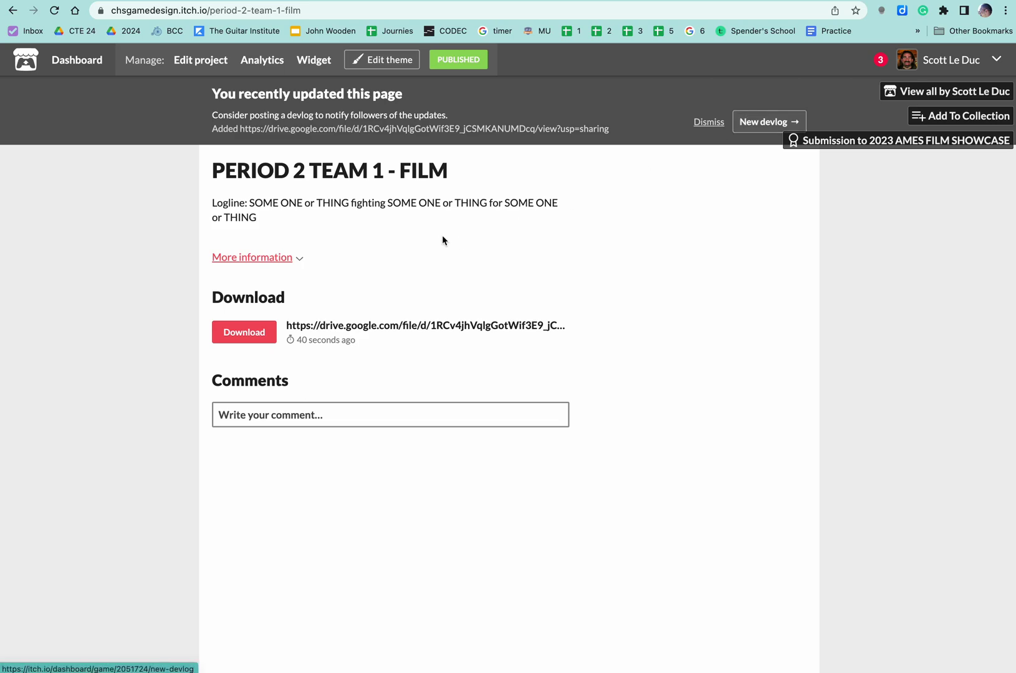
Reopen the edit page and delete the existing Drive-link external file
left_click(458, 60)
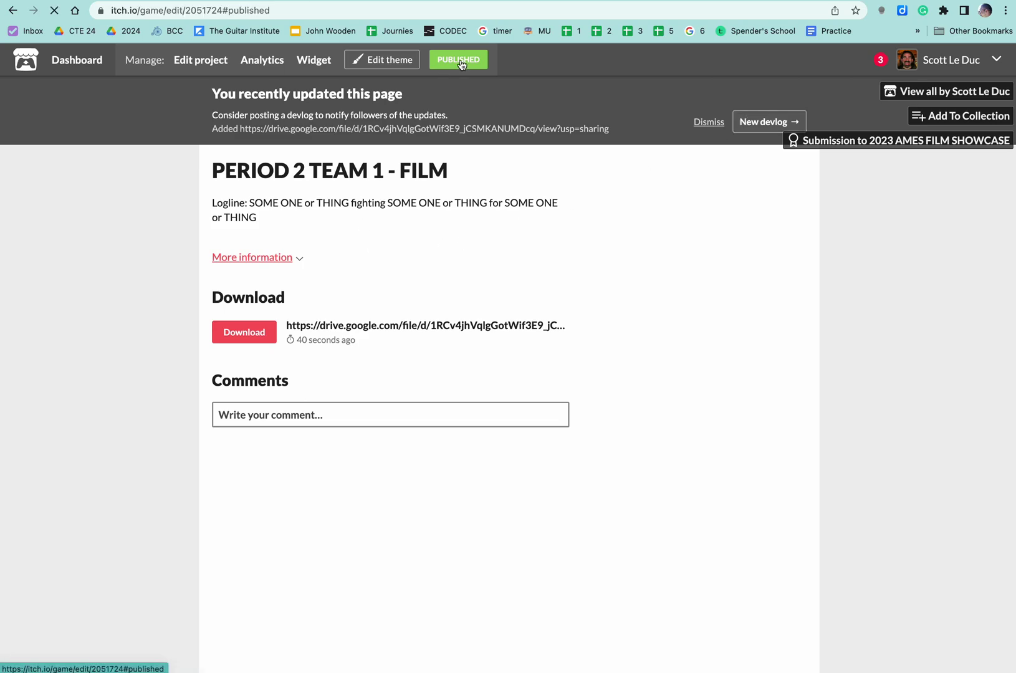
scroll(426, 247, "up", 10)
scroll(425, 247, "up", 10)
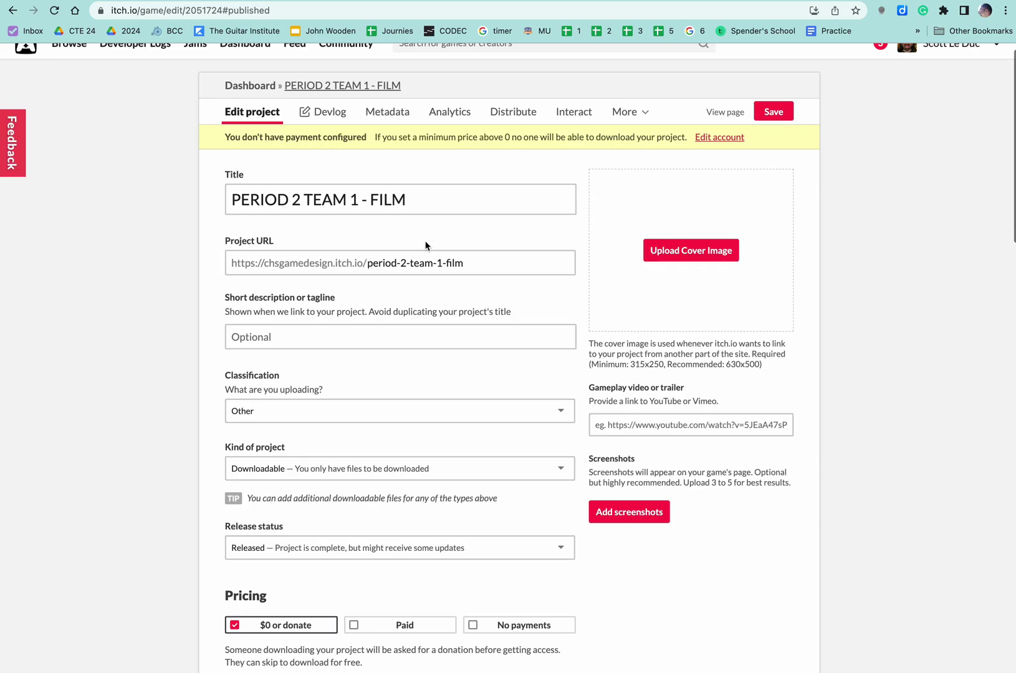
scroll(426, 246, "down", 5)
scroll(426, 246, "down", 5)
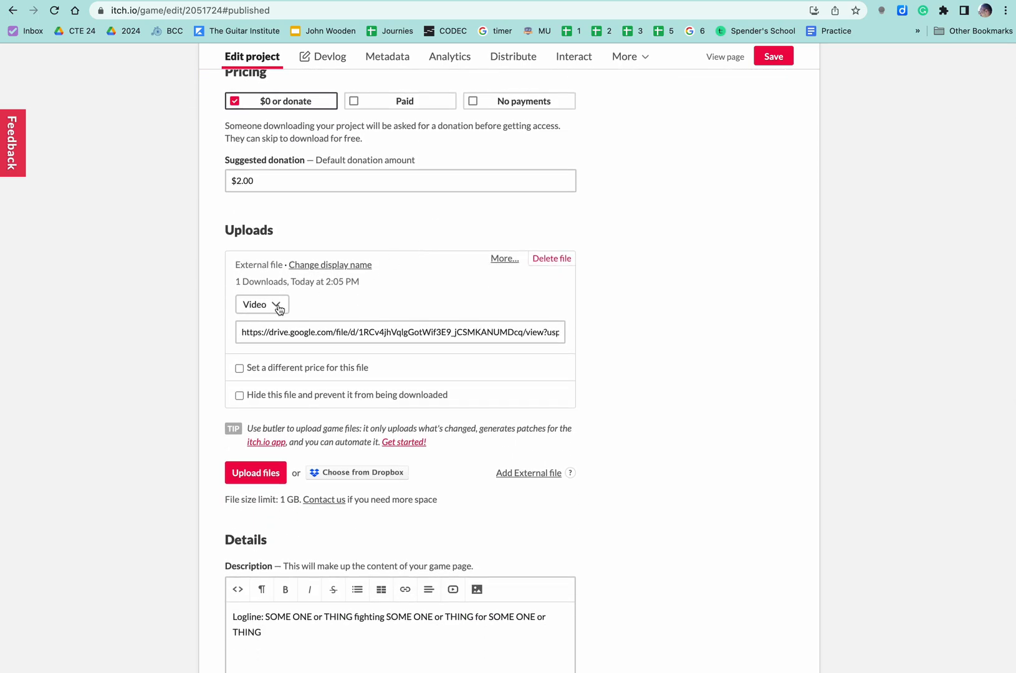
scroll(397, 290, "down", 1)
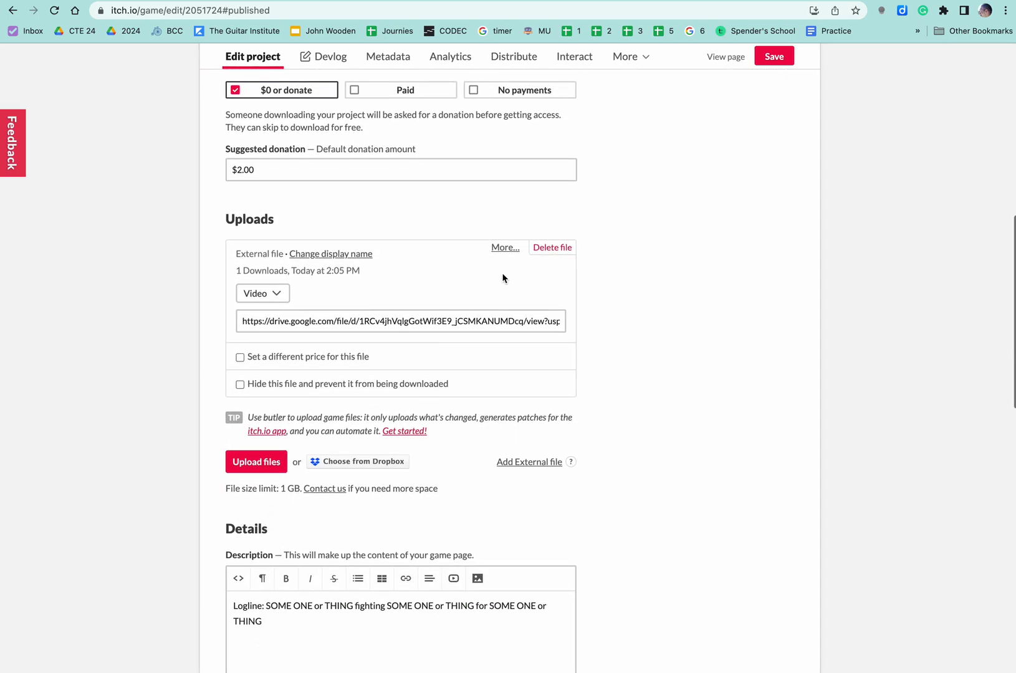
left_click(555, 248)
left_click(629, 81)
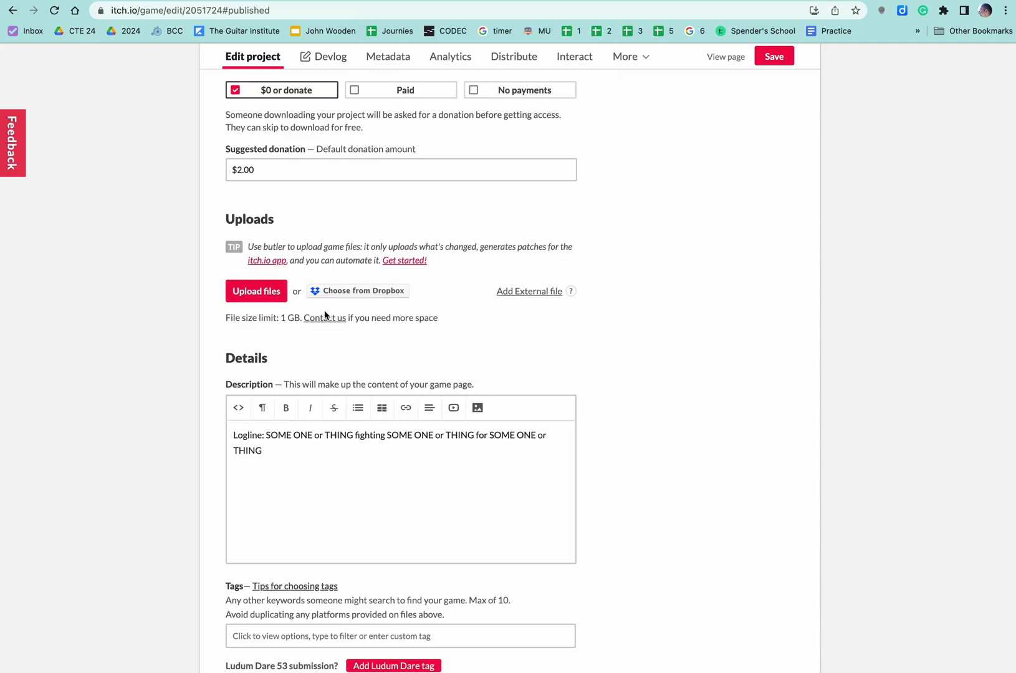
Add a new external file entry and set its type to Video
left_click(517, 293)
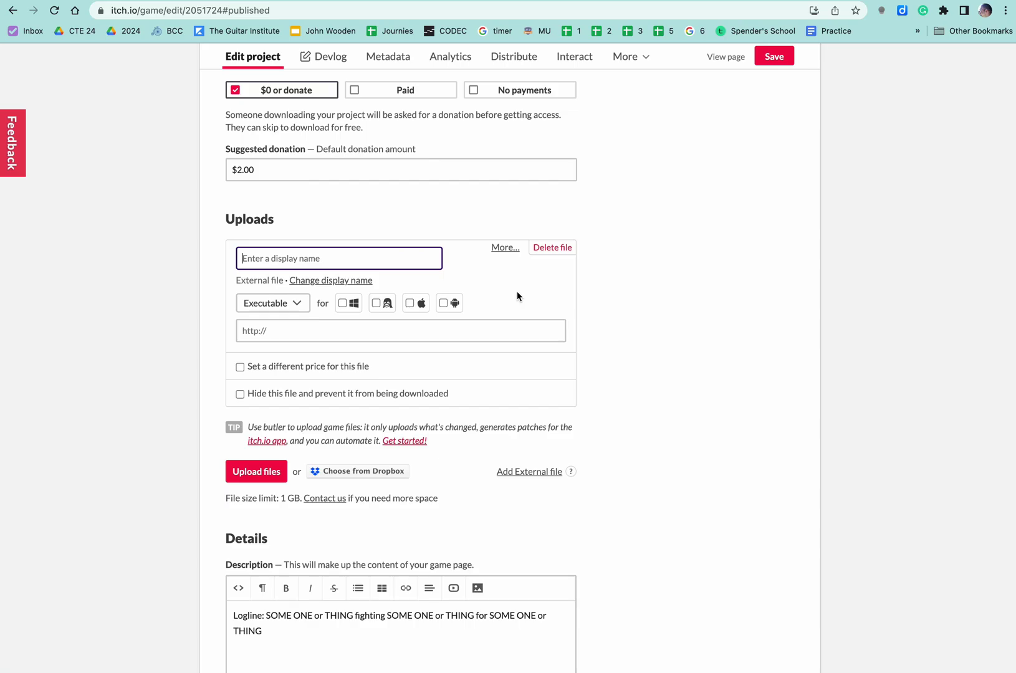
left_click(285, 302)
left_click(272, 364)
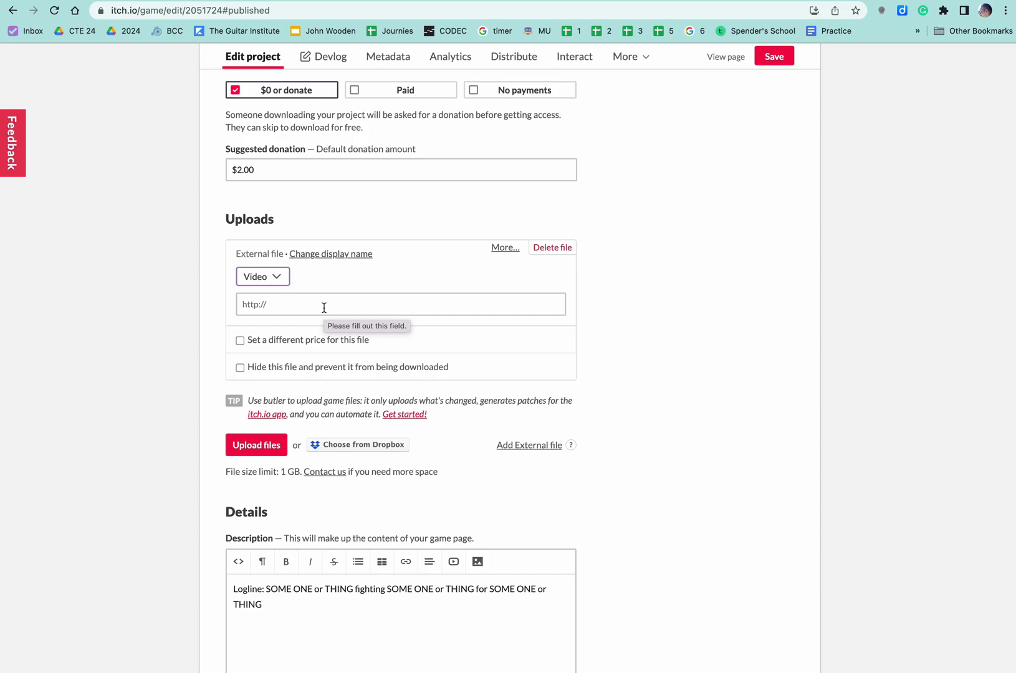
Paste the Drive link into the new Video entry's address, save, and view the public page
scroll(433, 363, "down", 5)
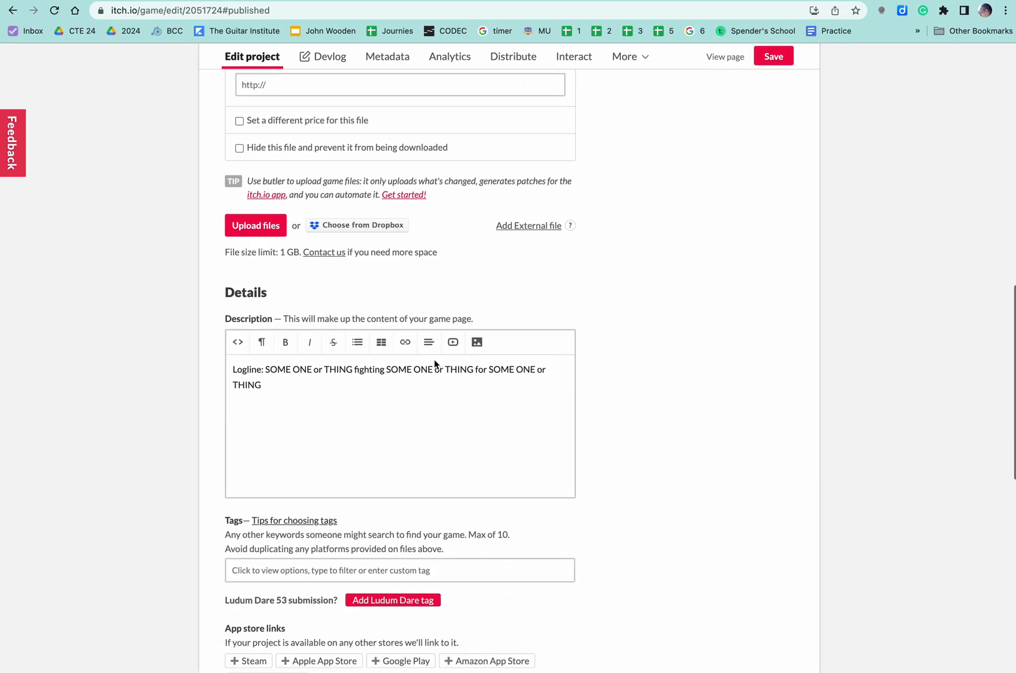
left_click_drag(278, 373, 219, 344)
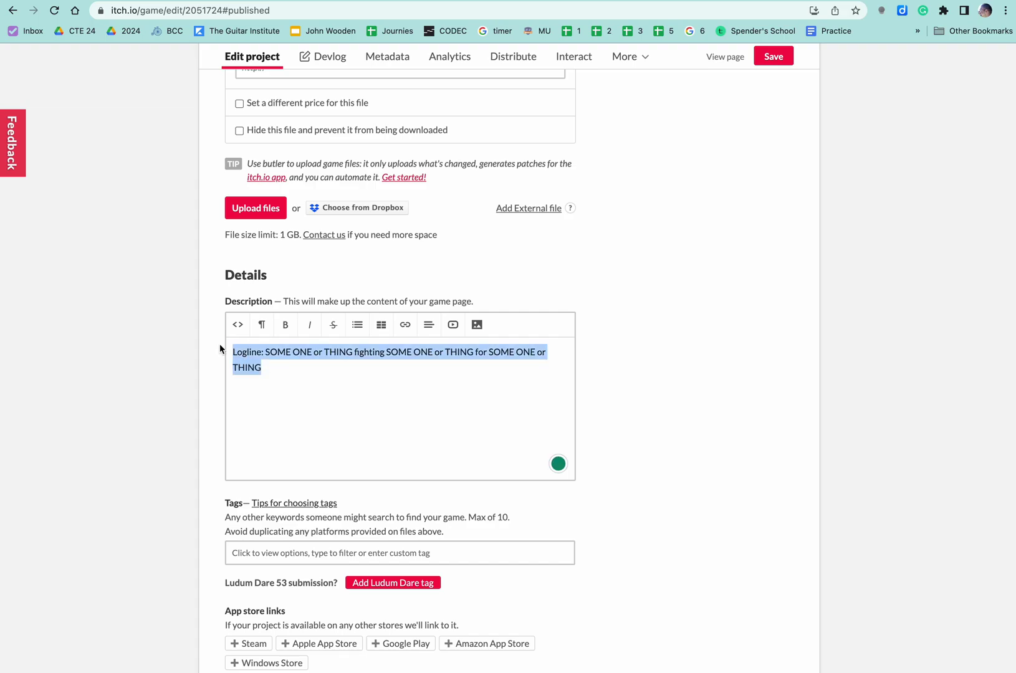
left_click(306, 377)
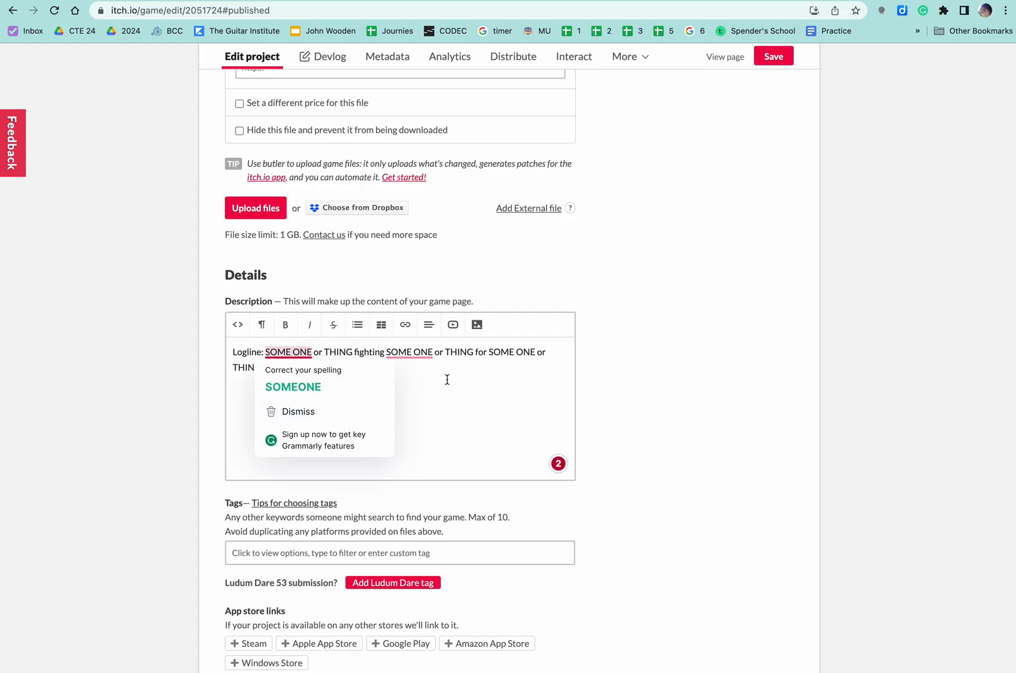
scroll(594, 324, "up", 13)
scroll(598, 330, "down", 10)
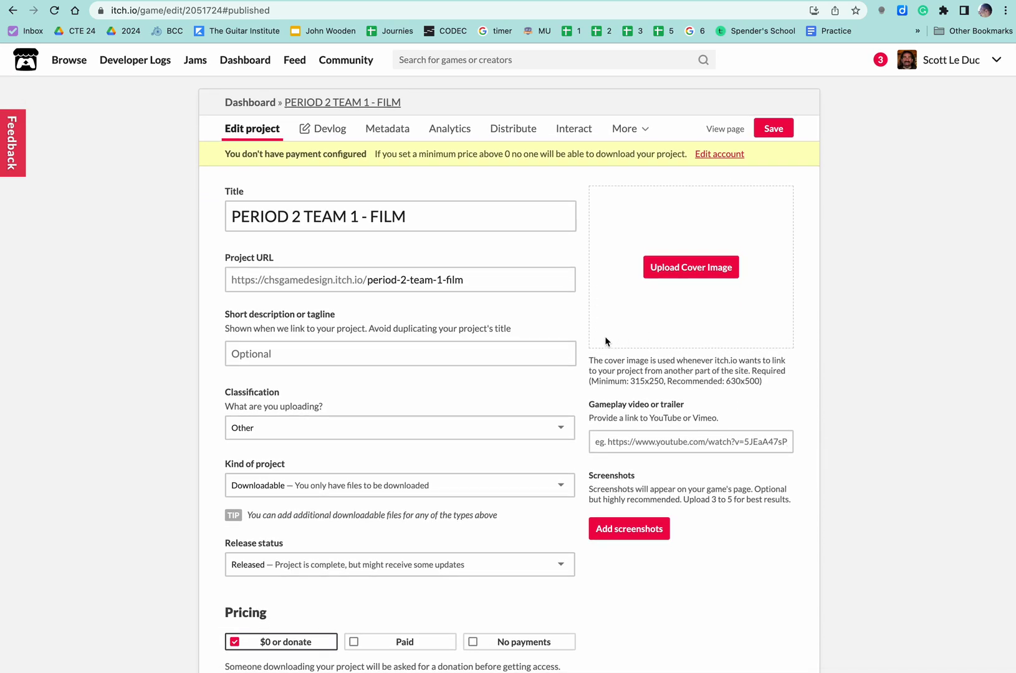
left_click(271, 277)
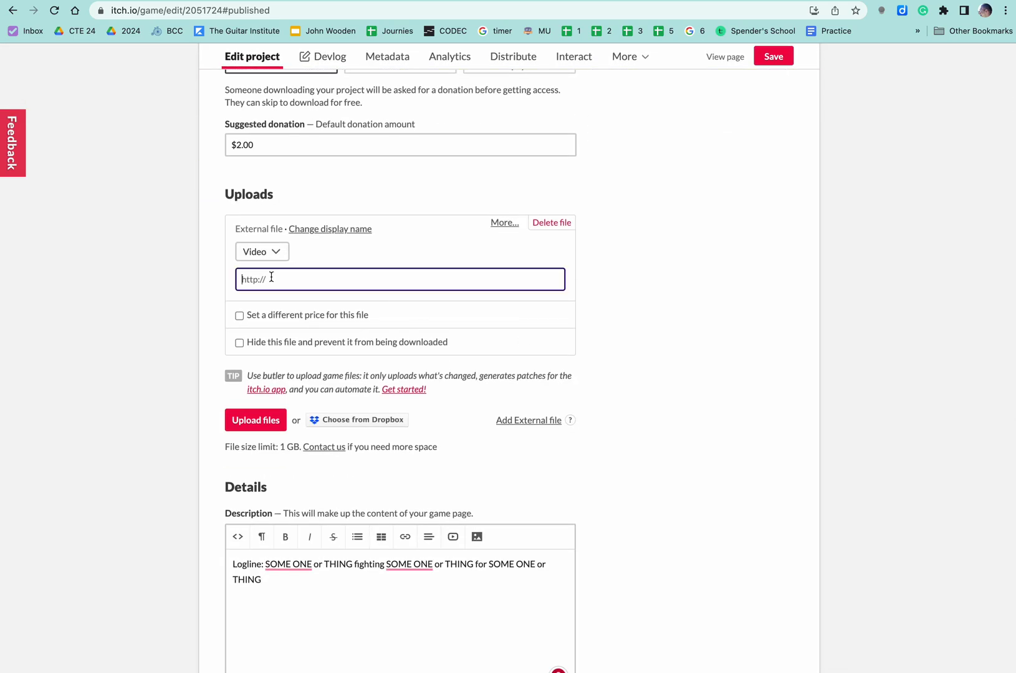
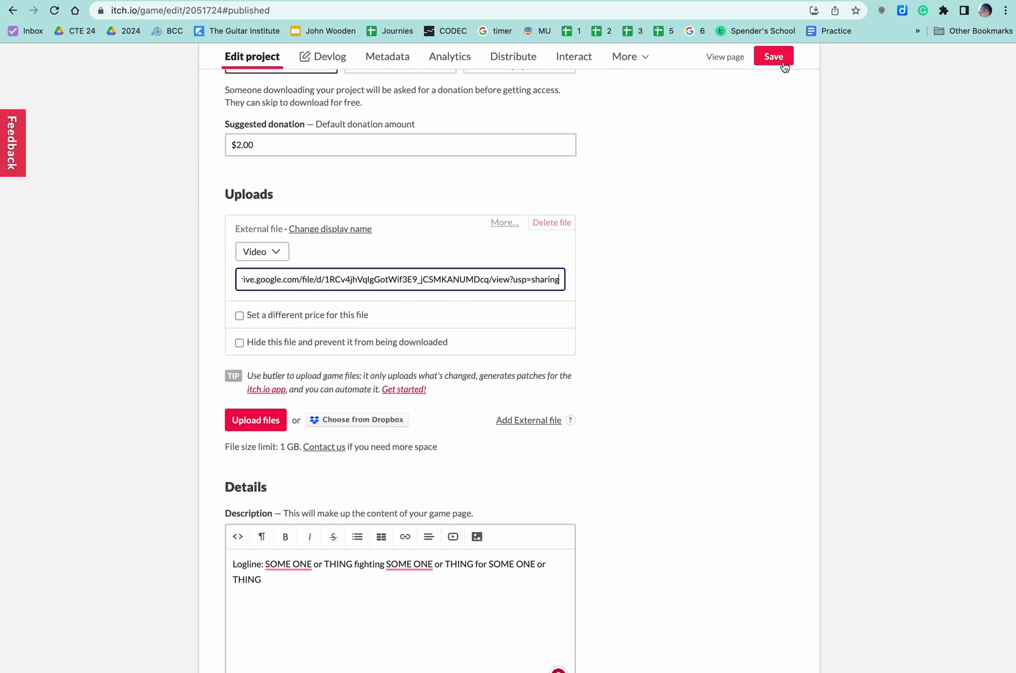
left_click(783, 64)
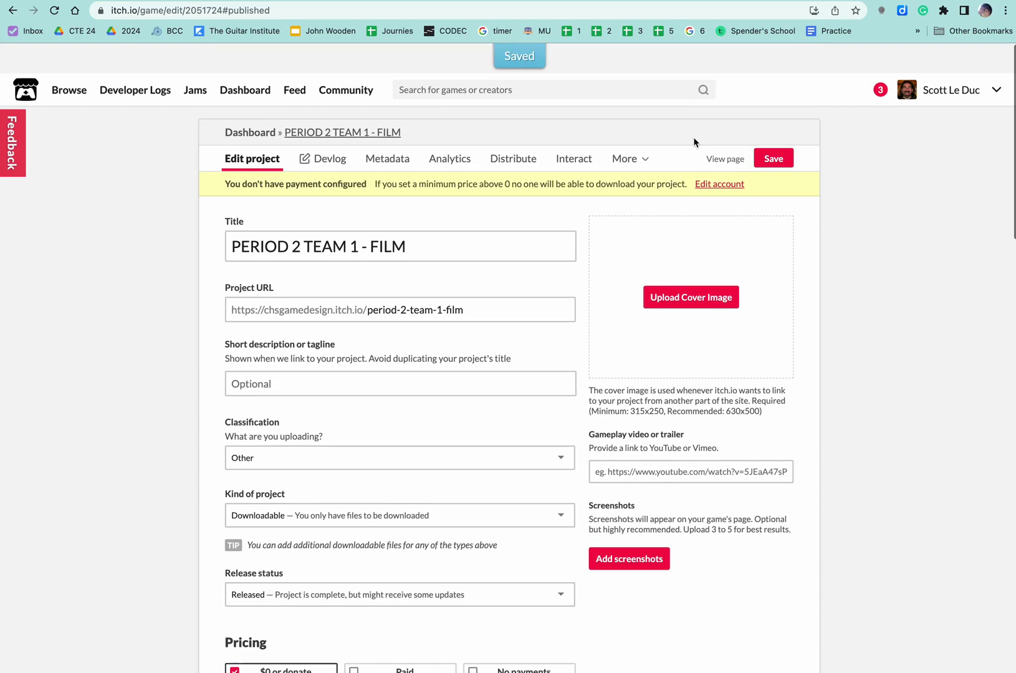
left_click(375, 104)
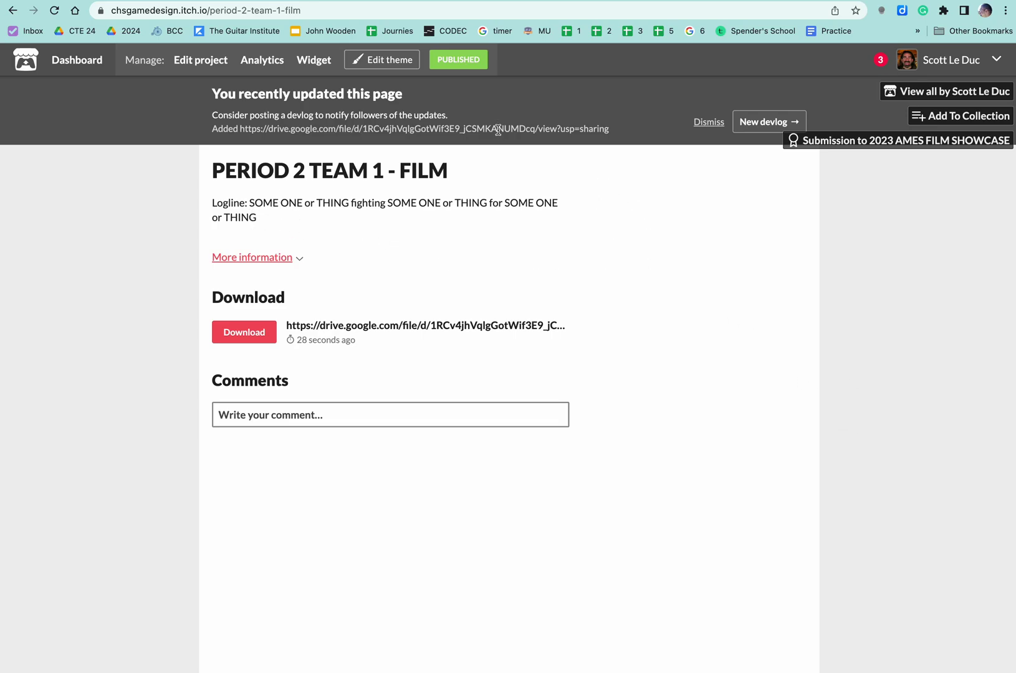
Reopen the film's edit page briefly, then go back to its public page
left_click(458, 62)
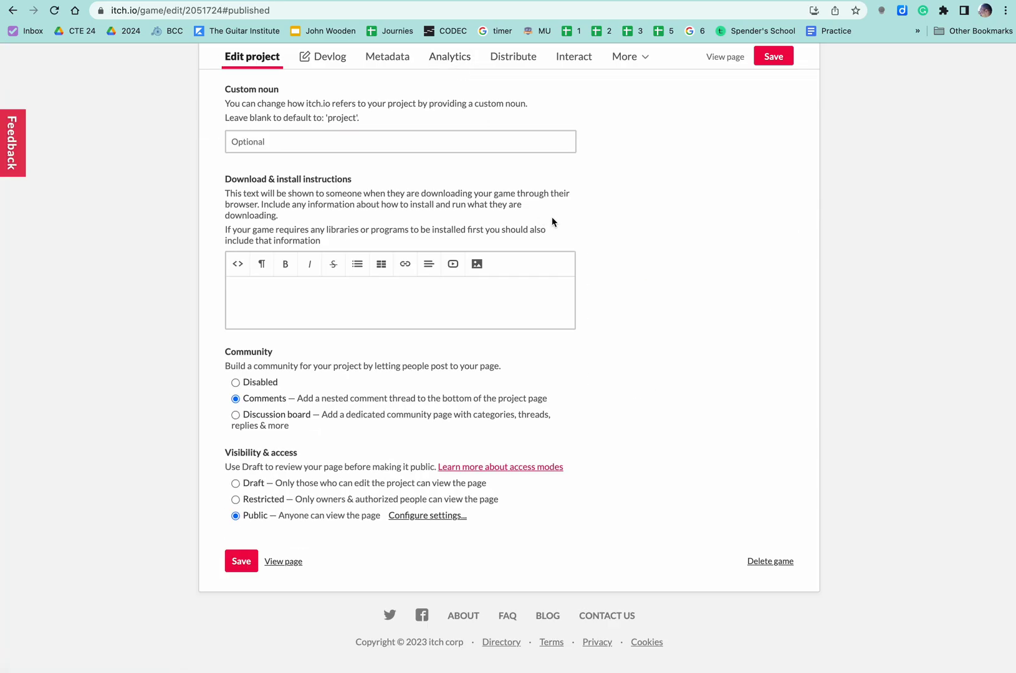
scroll(552, 222, "up", 20)
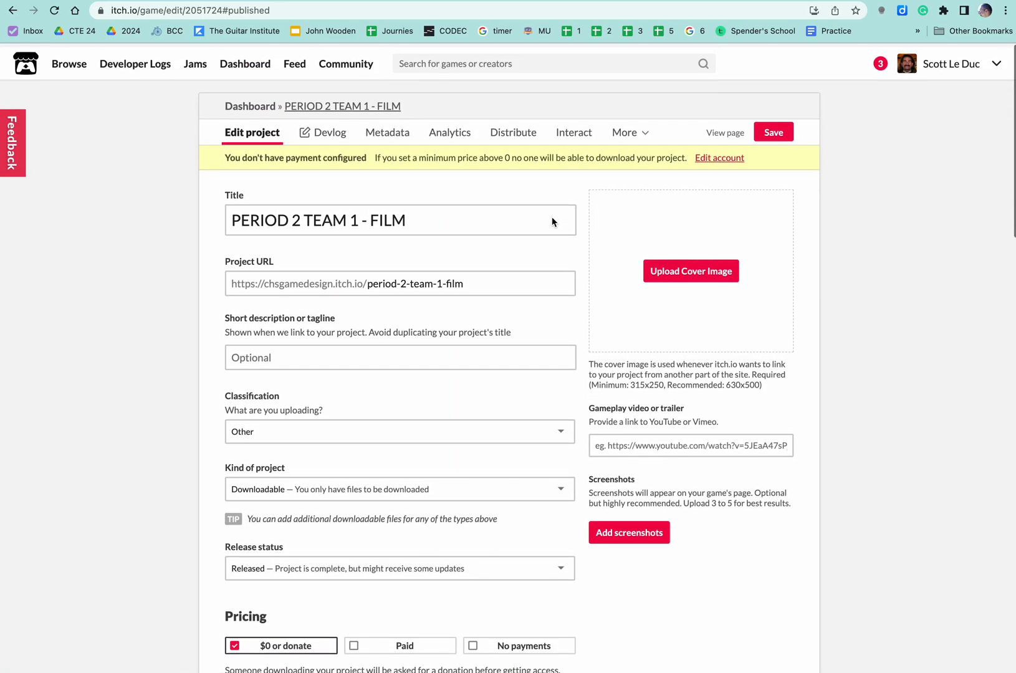
left_click(336, 104)
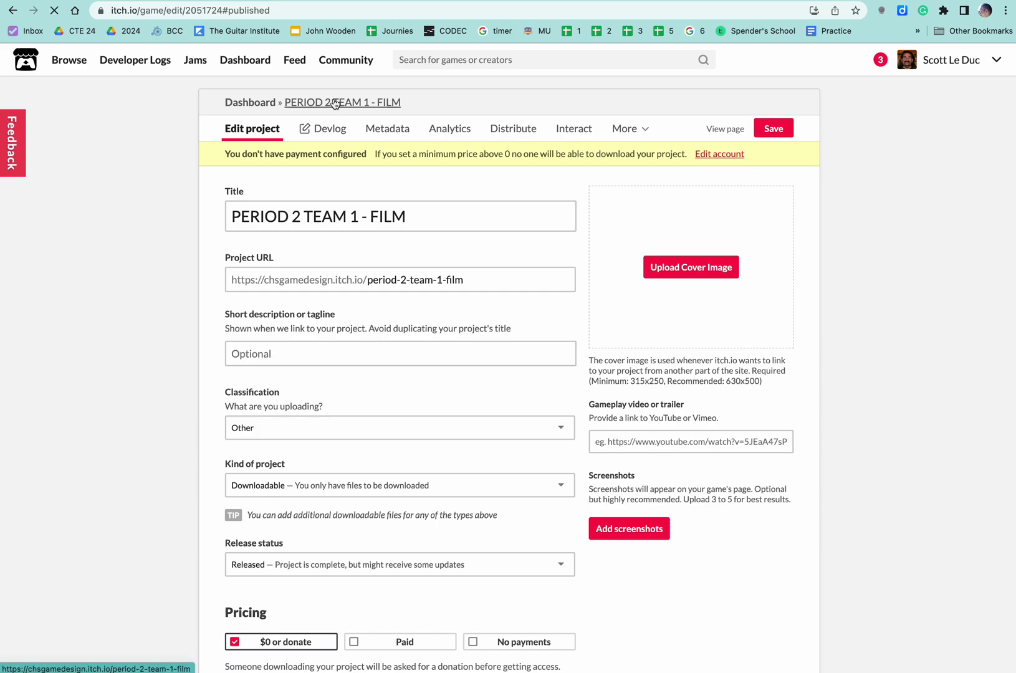
Open the page theme editor, showing Lato font at Large size
left_click(377, 59)
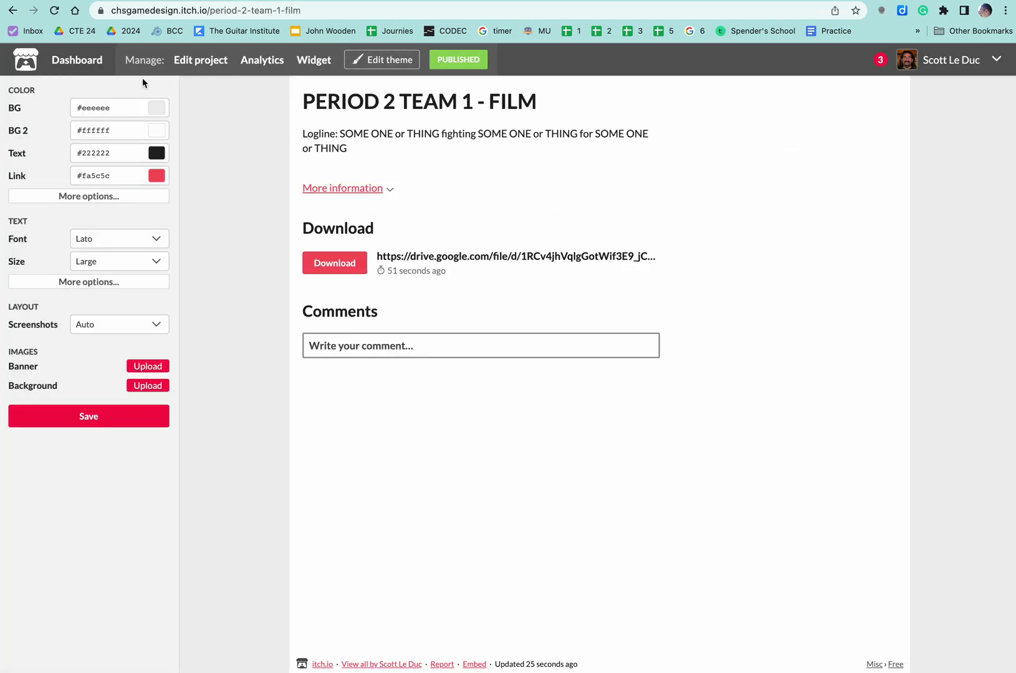